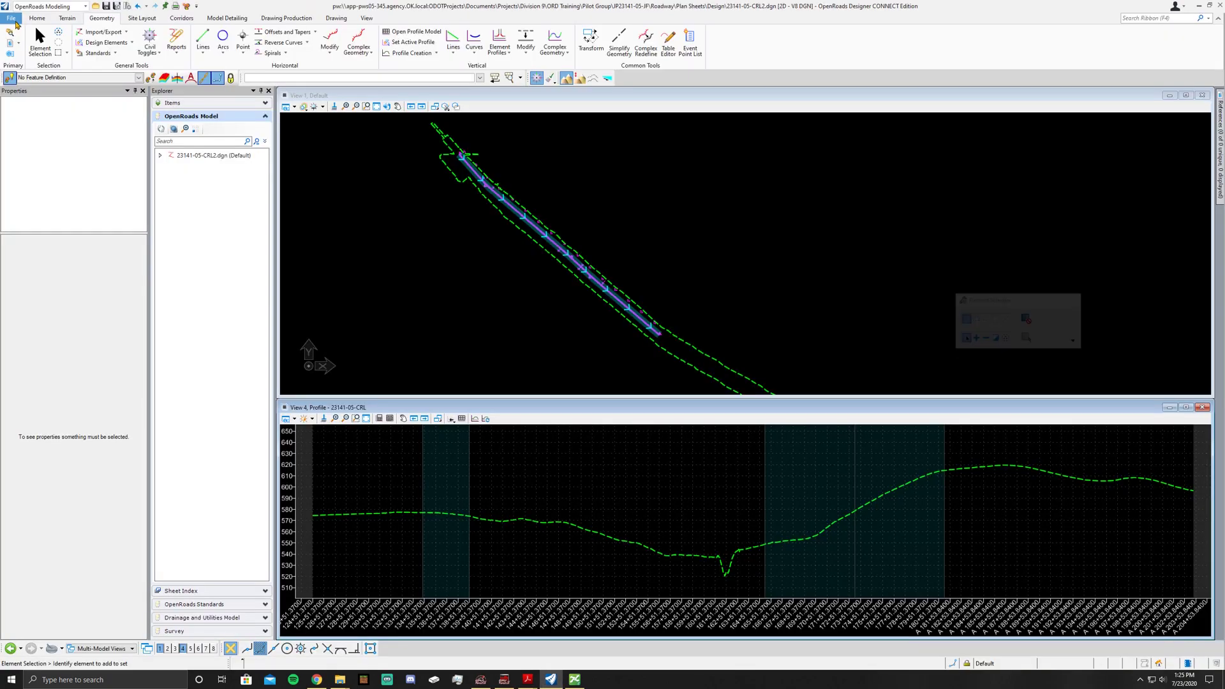
- Start a new design file without the wizard
left_click(17, 22)
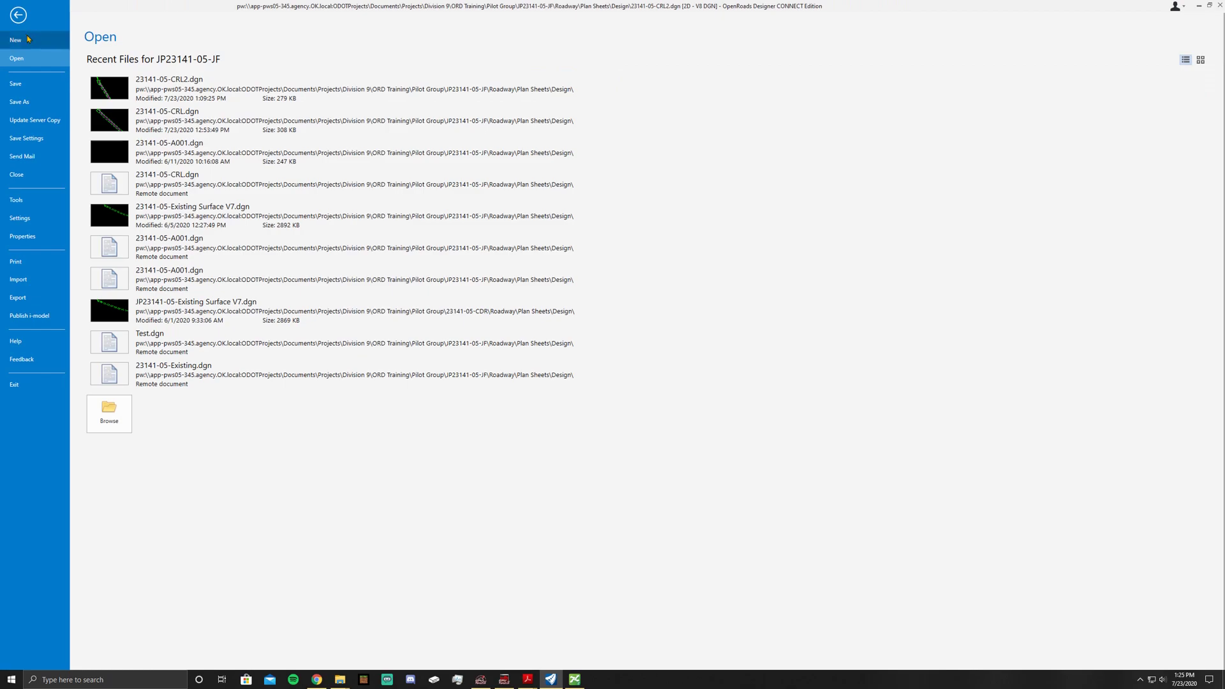
left_click(27, 42)
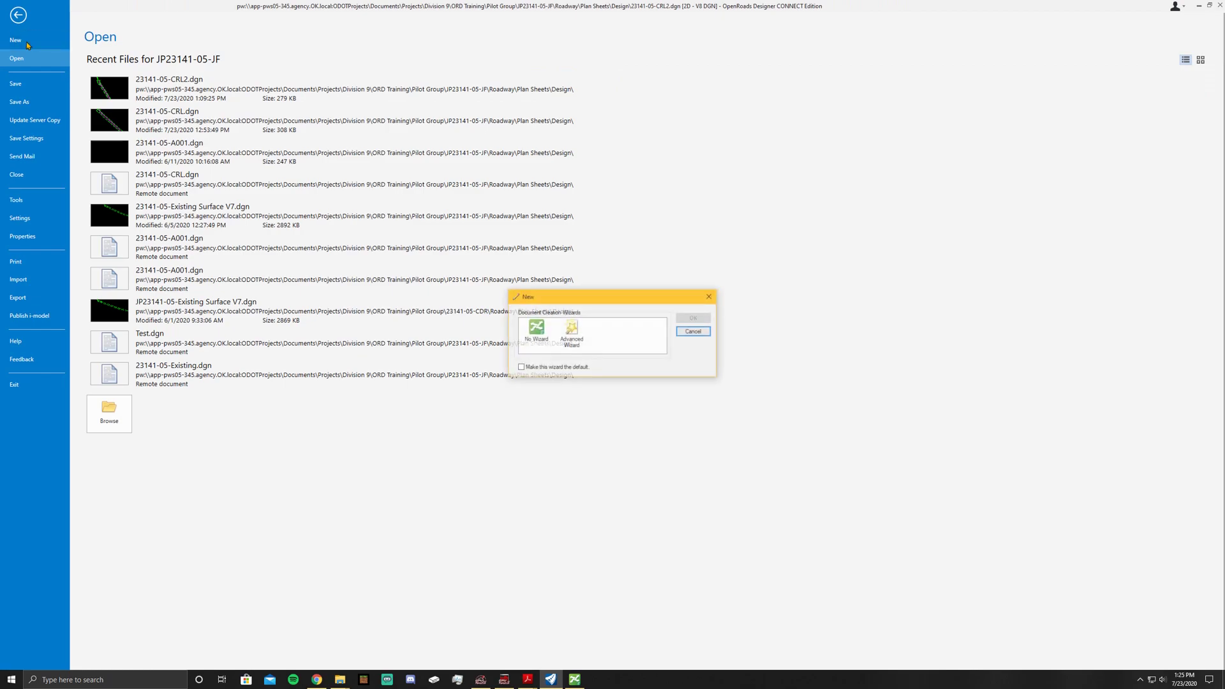
left_click(535, 330)
left_click(694, 317)
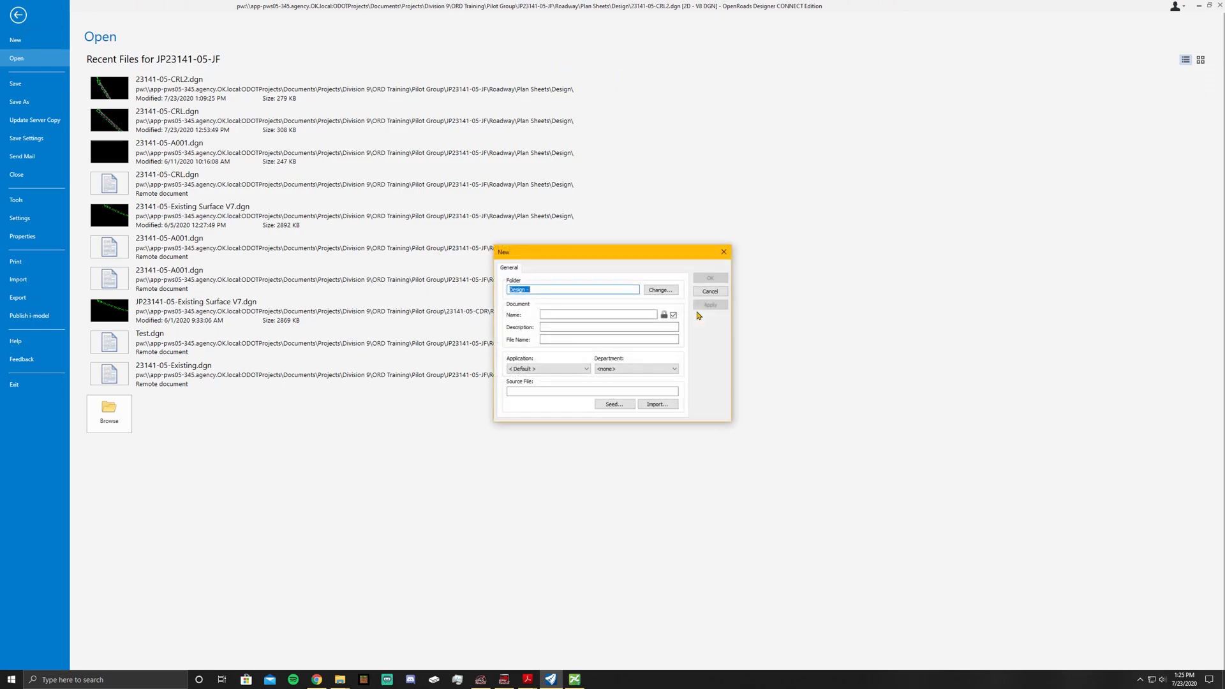
- Browse the seed file picker to the JP23141-05-JF project's zProjectResources folder
left_click(614, 404)
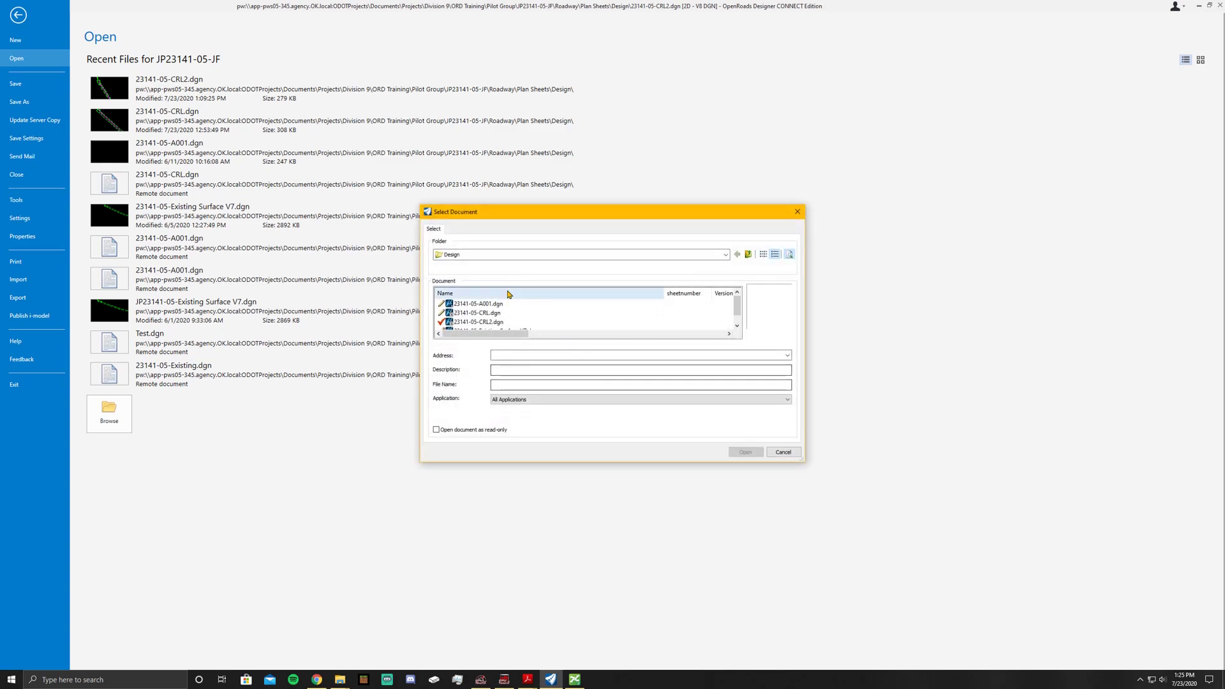
left_click(476, 255)
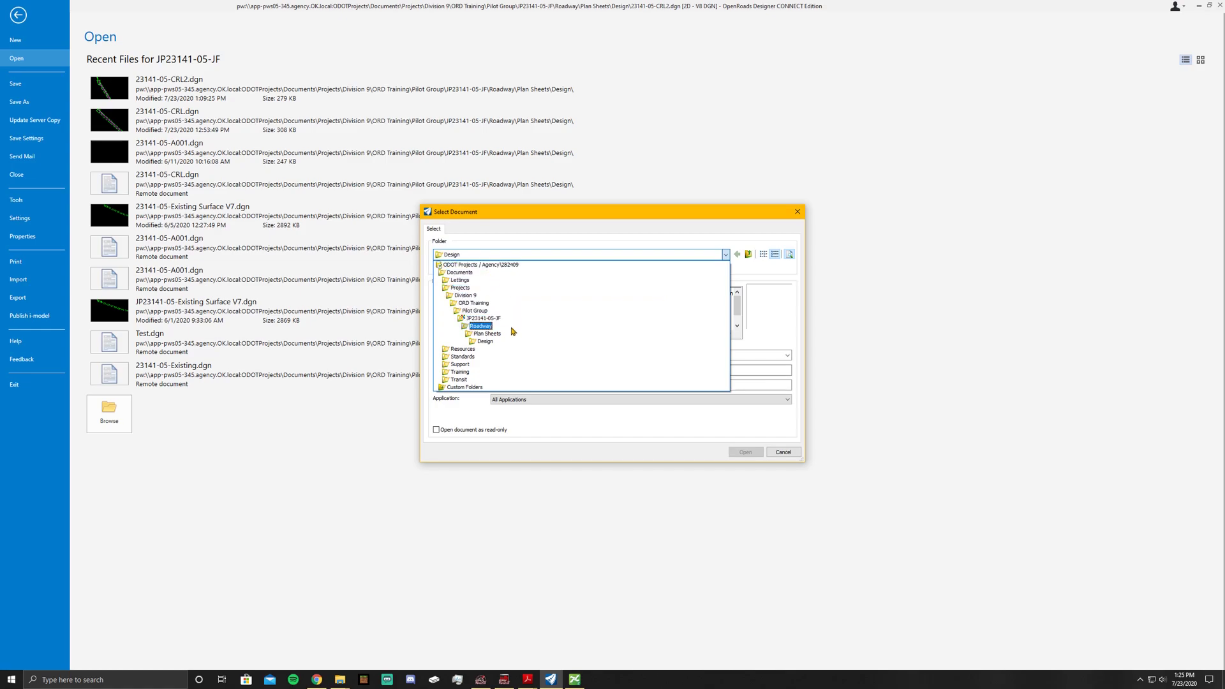
left_click(515, 317)
scroll(523, 317, "down", 3)
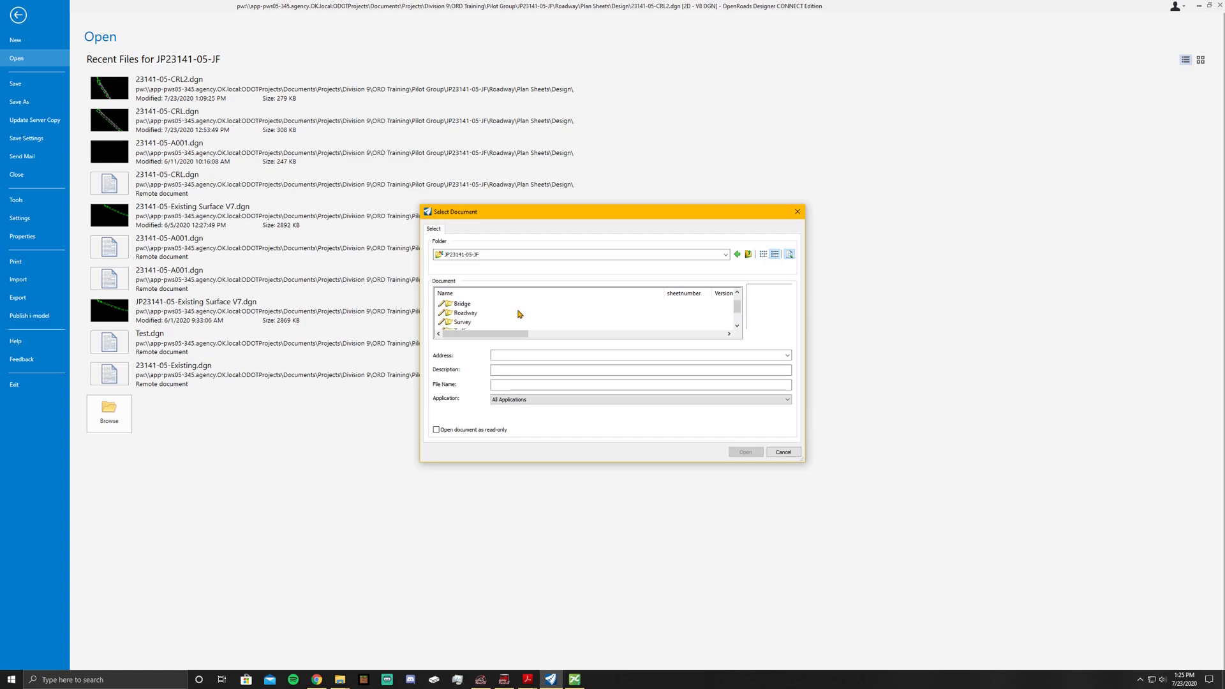
left_click(482, 323)
double_click(484, 324)
- Choose the Seed2D ODOT-Master file in Standards\Seed as the seed, accepting read-only
double_click(483, 314)
scroll(481, 310, "down", 2)
double_click(482, 310)
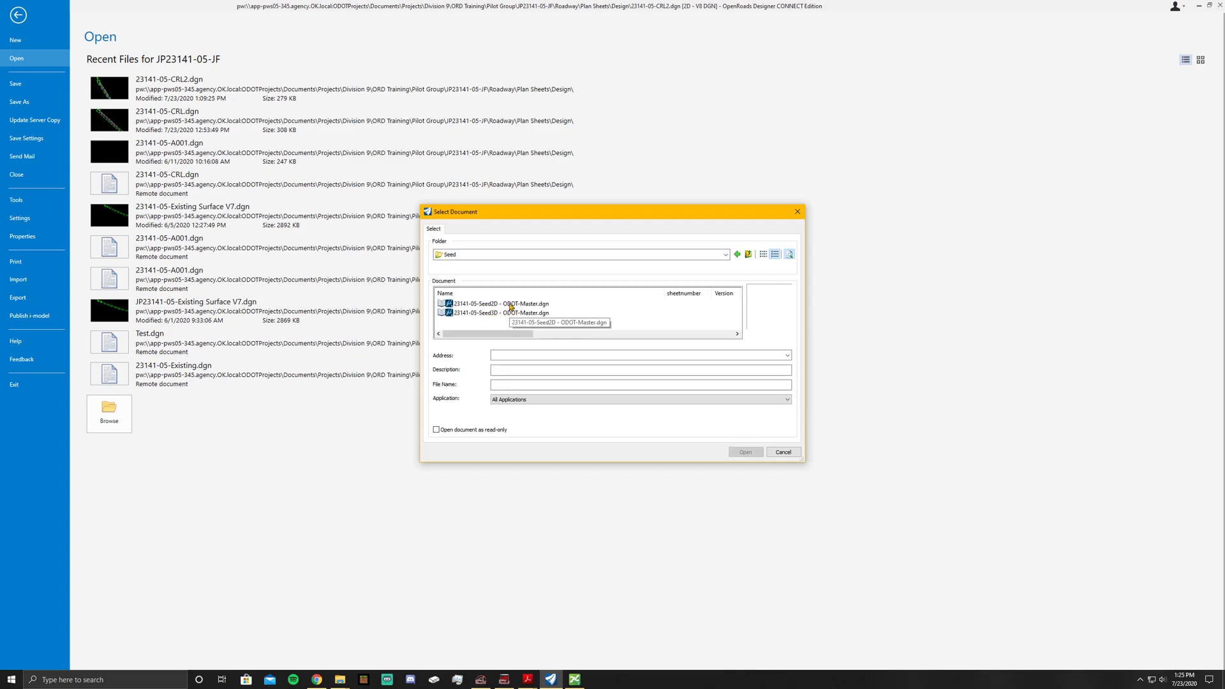
left_click(507, 305)
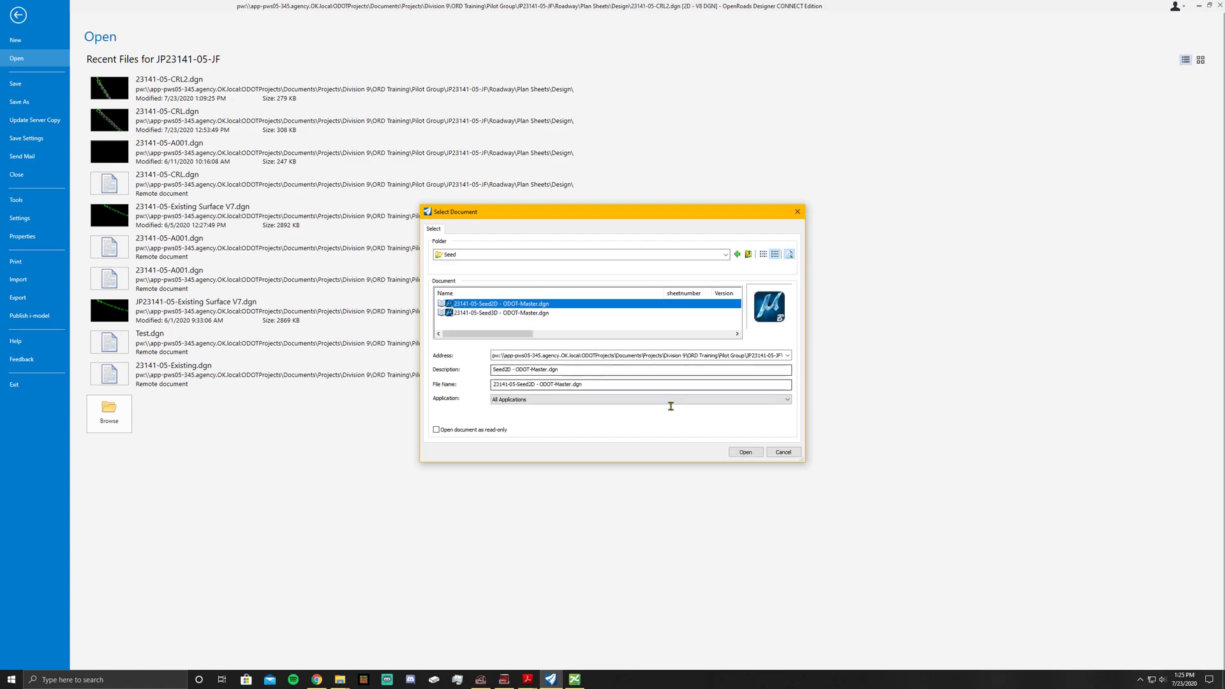
left_click(745, 452)
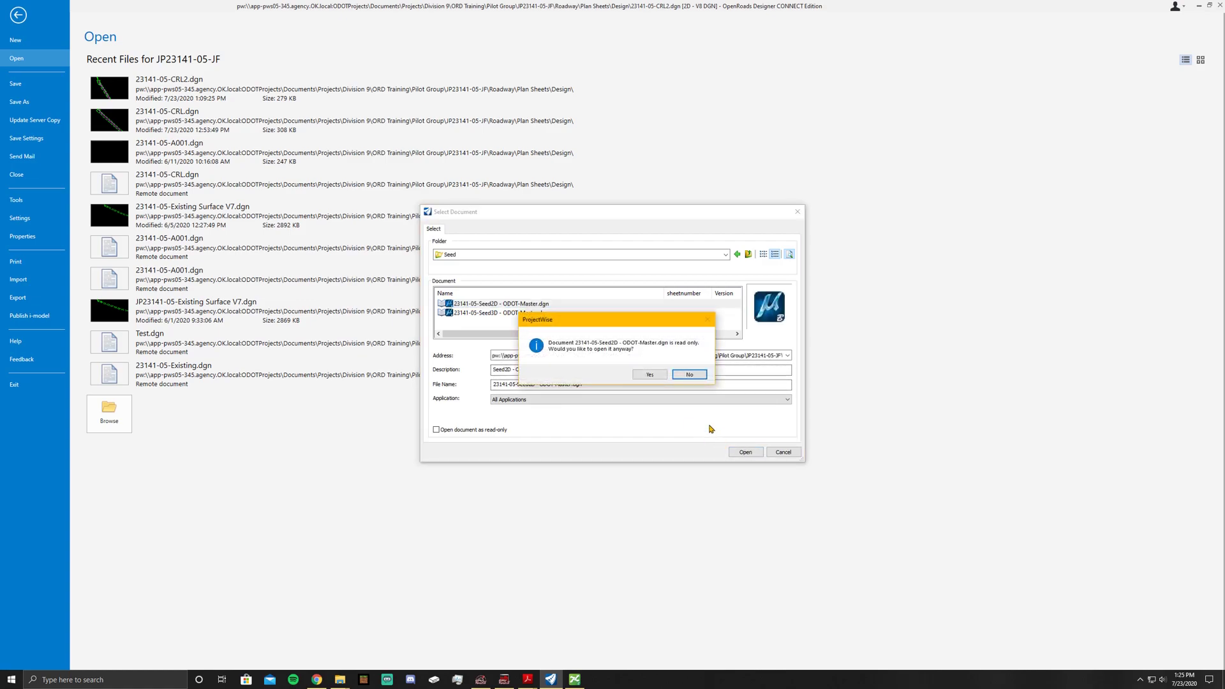
left_click(650, 374)
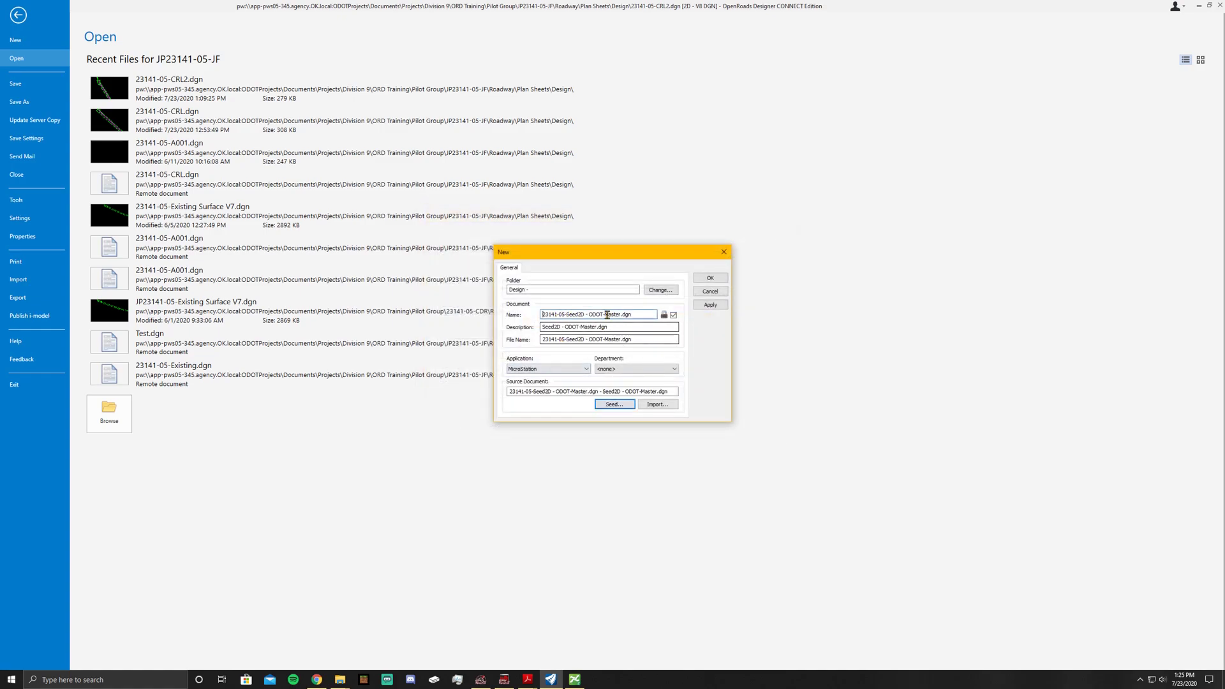
- Rename the new file to 23141-05-Superelevation.dgn
left_click_drag(566, 314, 622, 315)
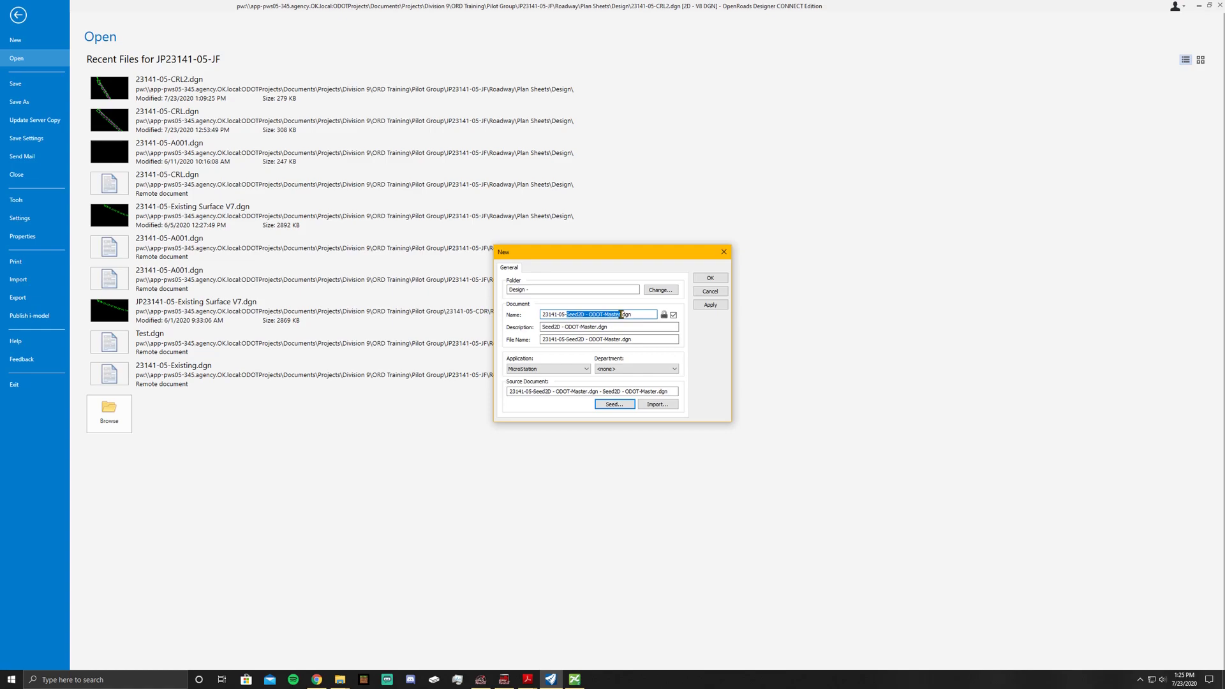
type("ASupere")
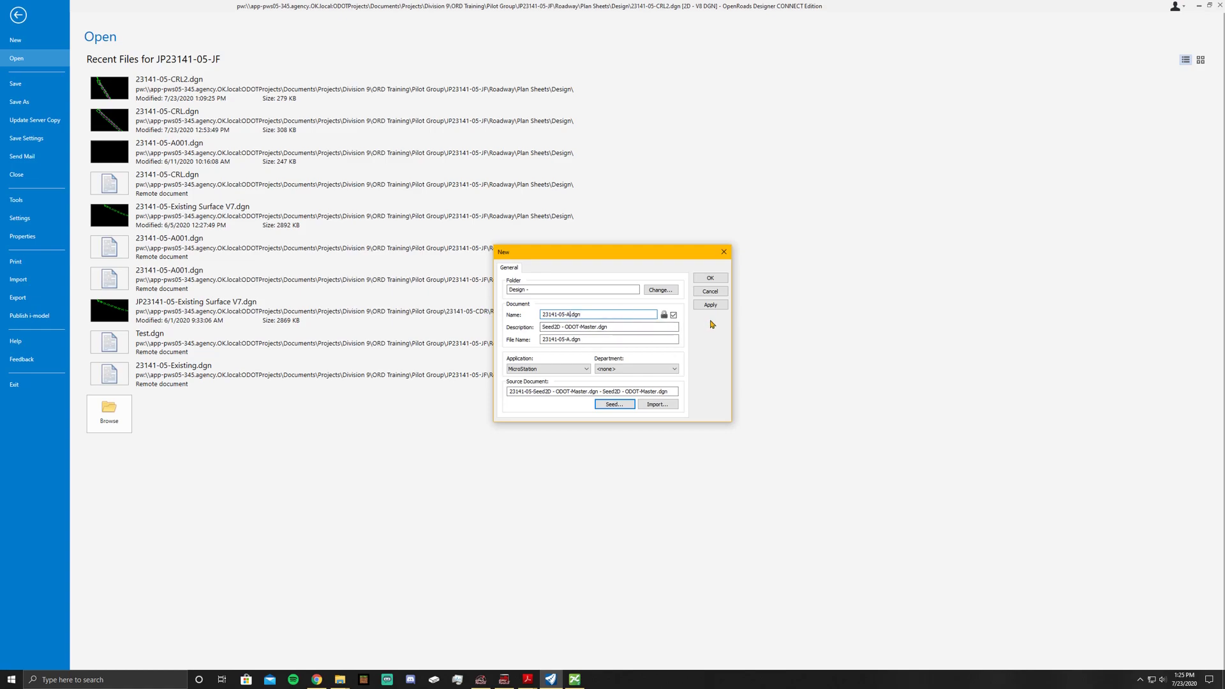
key("BackSpace")
key("BackSpace")
key("BackSpace")
key("BackSpace")
key("BackSpace")
key("BackSpace")
key("BackSpace")
type("Superelevation")
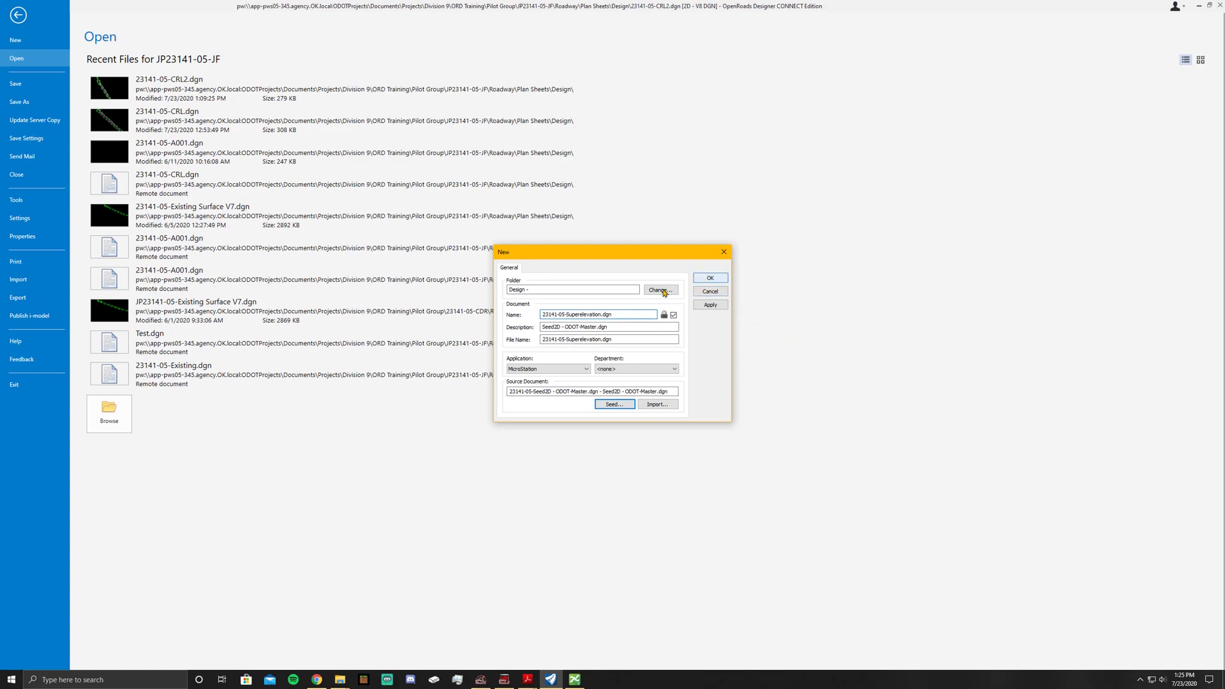
- Keep the Design folder as destination and create the file
left_click(638, 289)
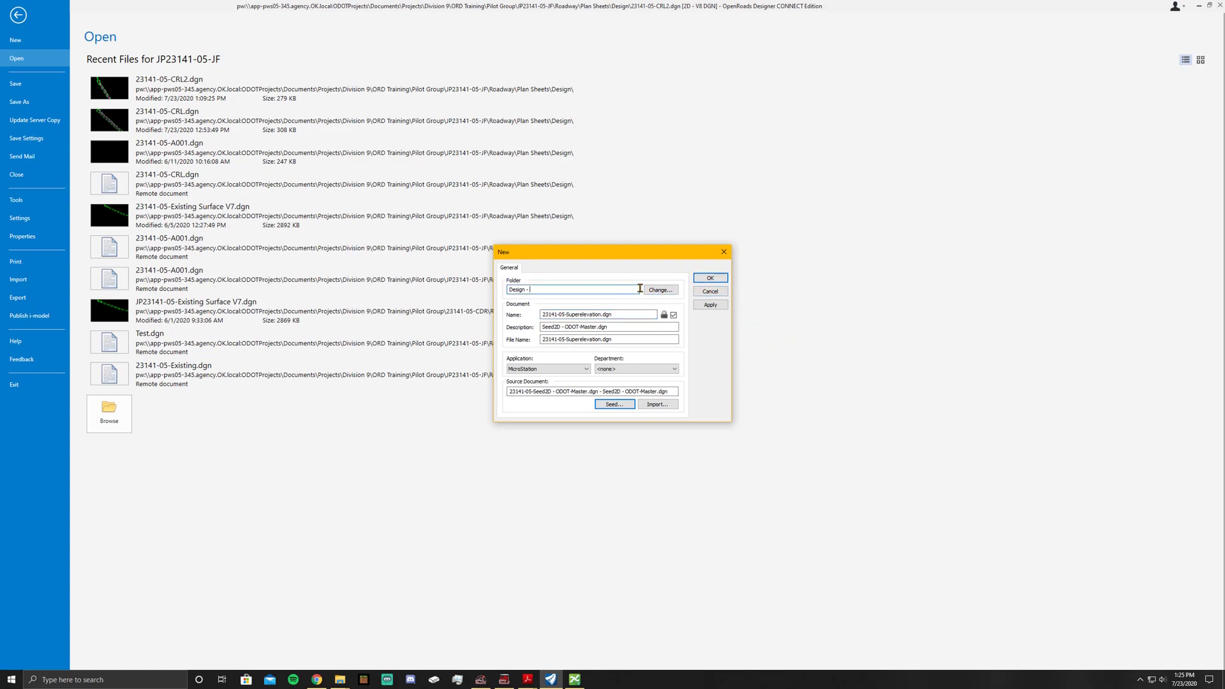
left_click(651, 290)
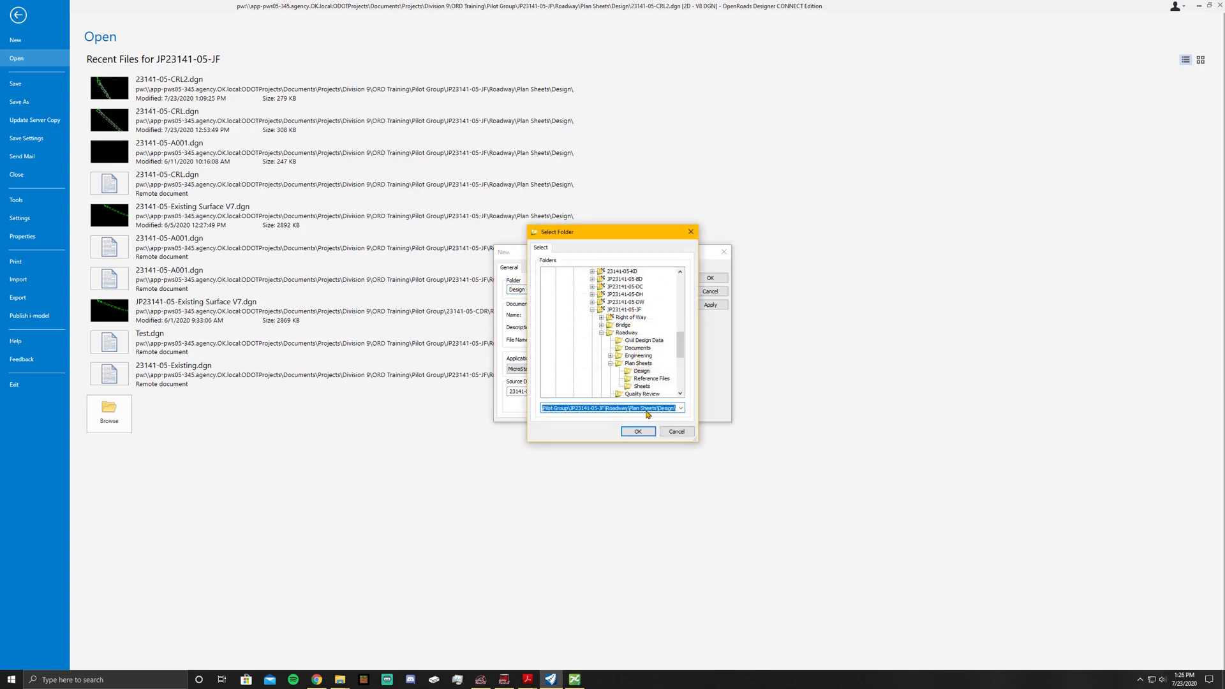
left_click(637, 431)
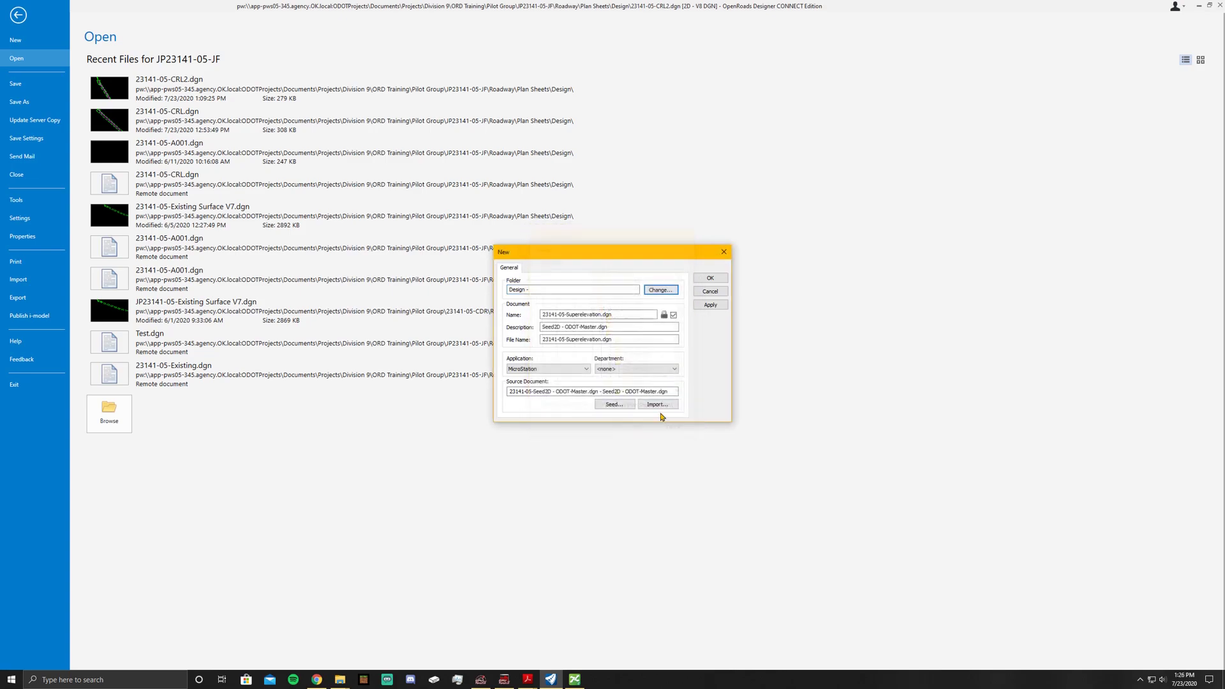
left_click(709, 278)
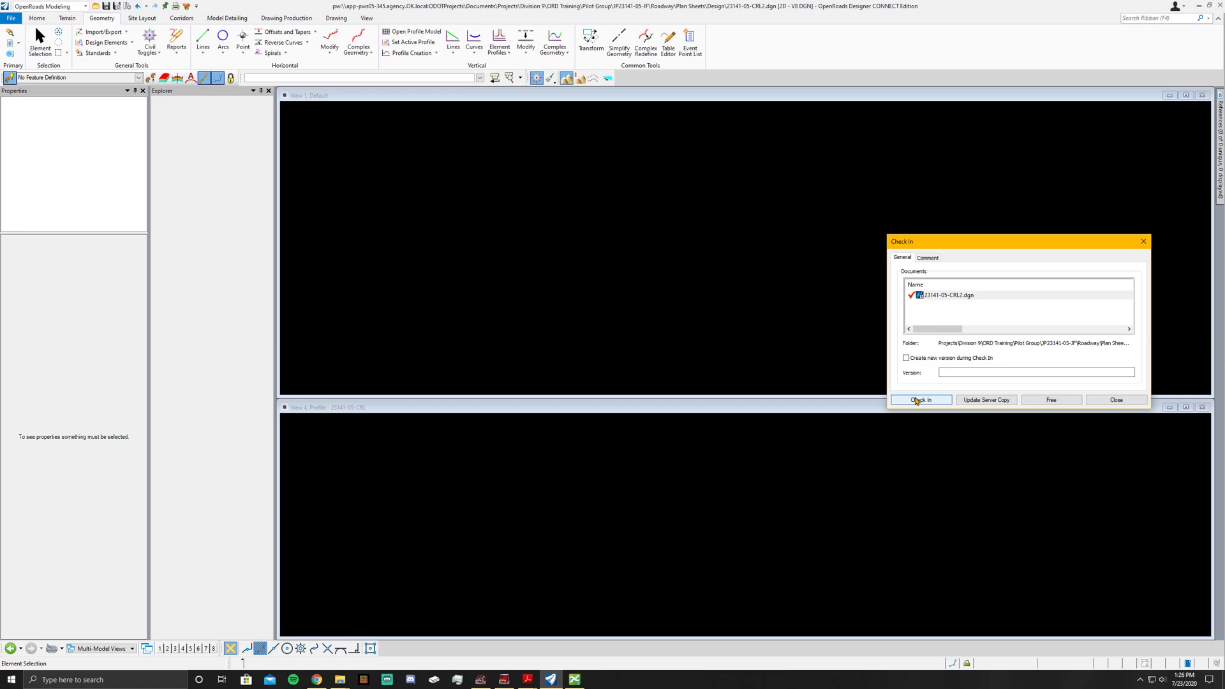
- Check 23141-05-CRL2.dgn back in so the new Superelevation file opens
left_click(917, 399)
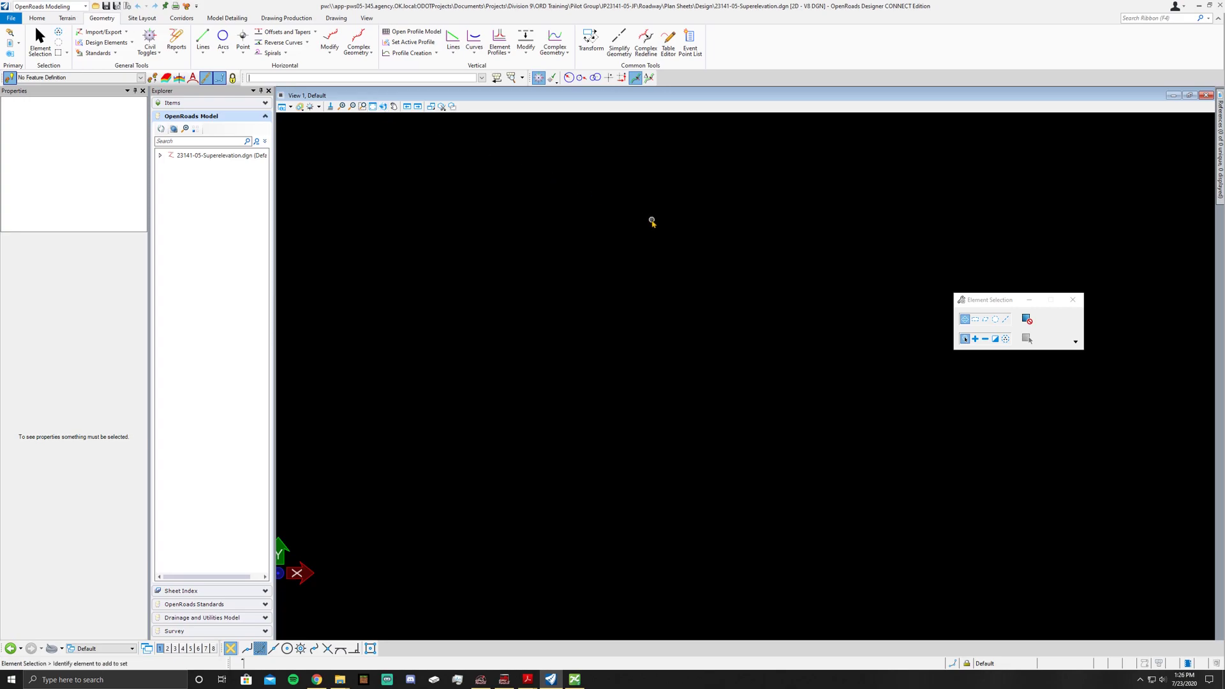
- Attach 23141-05-CRL.dgn as a Coincident - World reference and fit the view to it
left_click(46, 20)
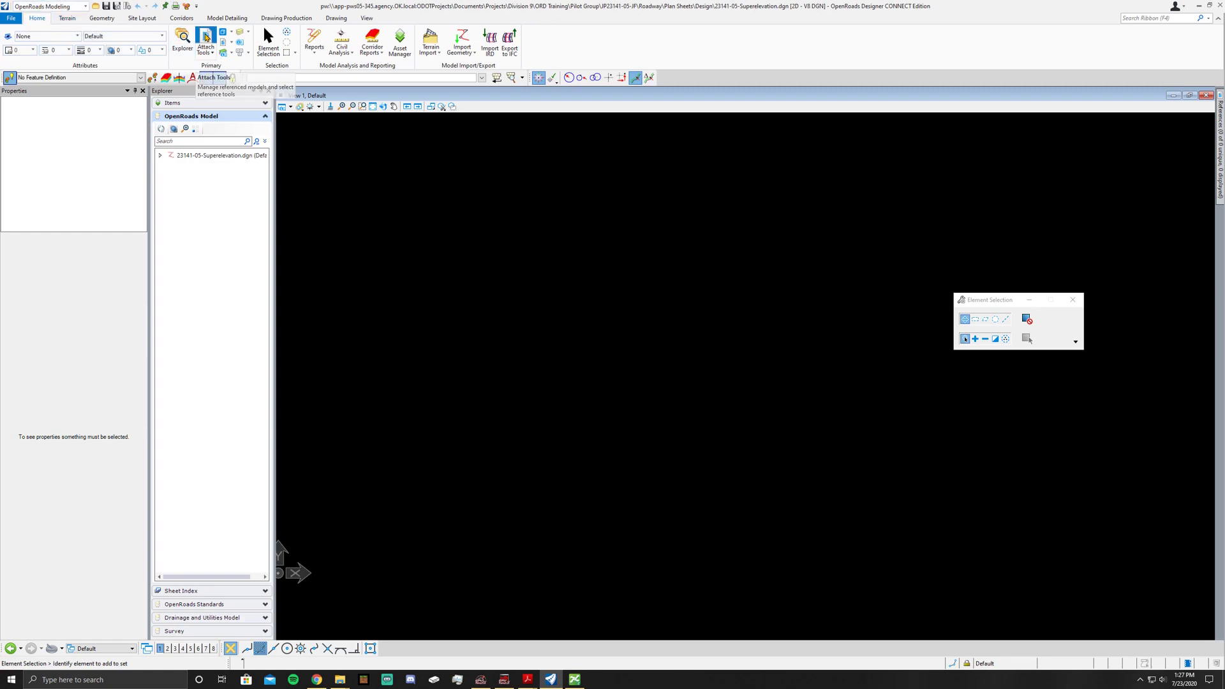
left_click(206, 37)
left_click(1059, 117)
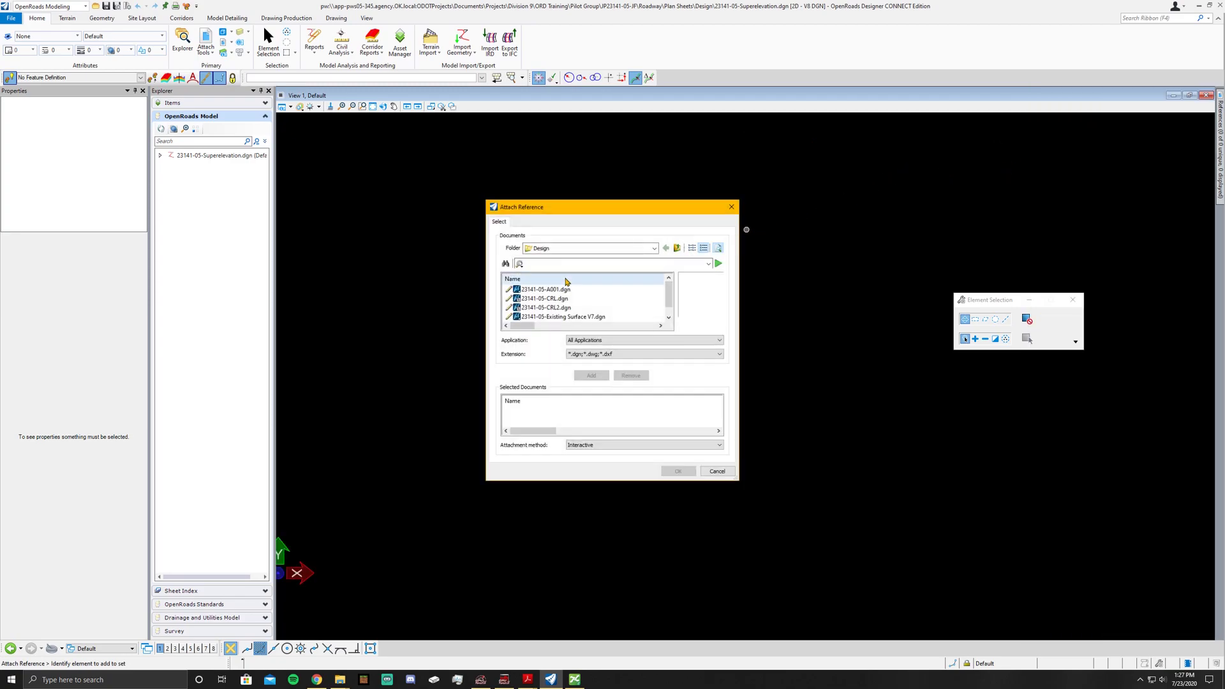
left_click(555, 299)
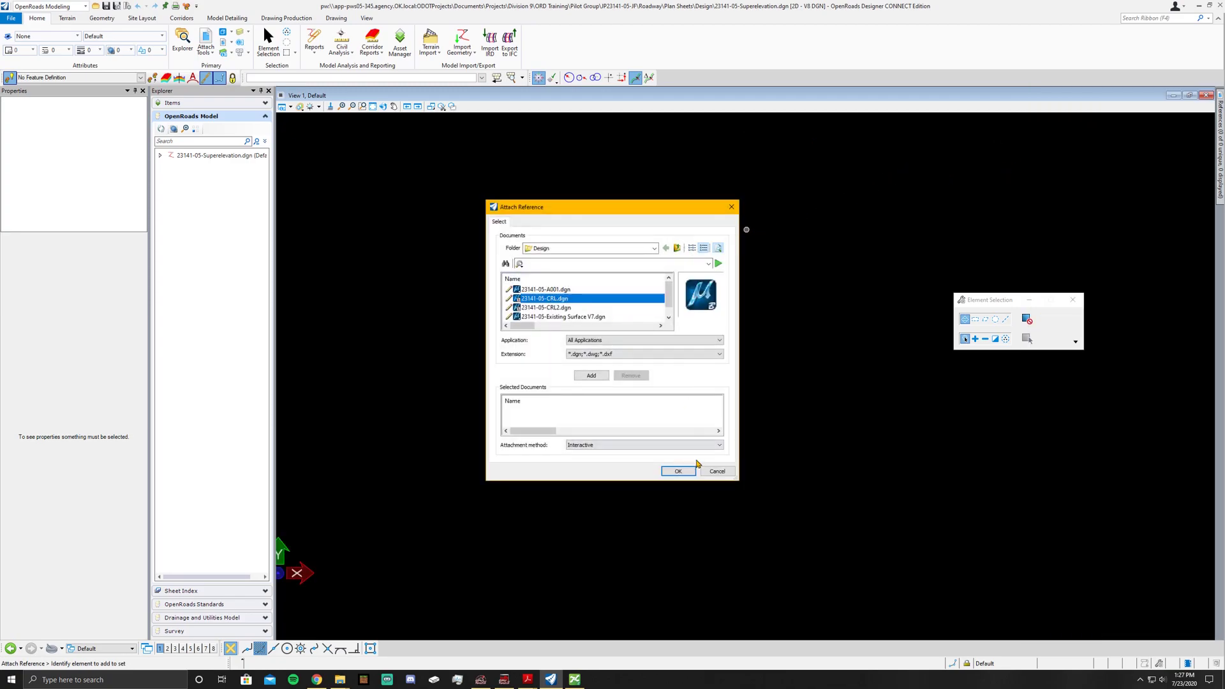
left_click(687, 471)
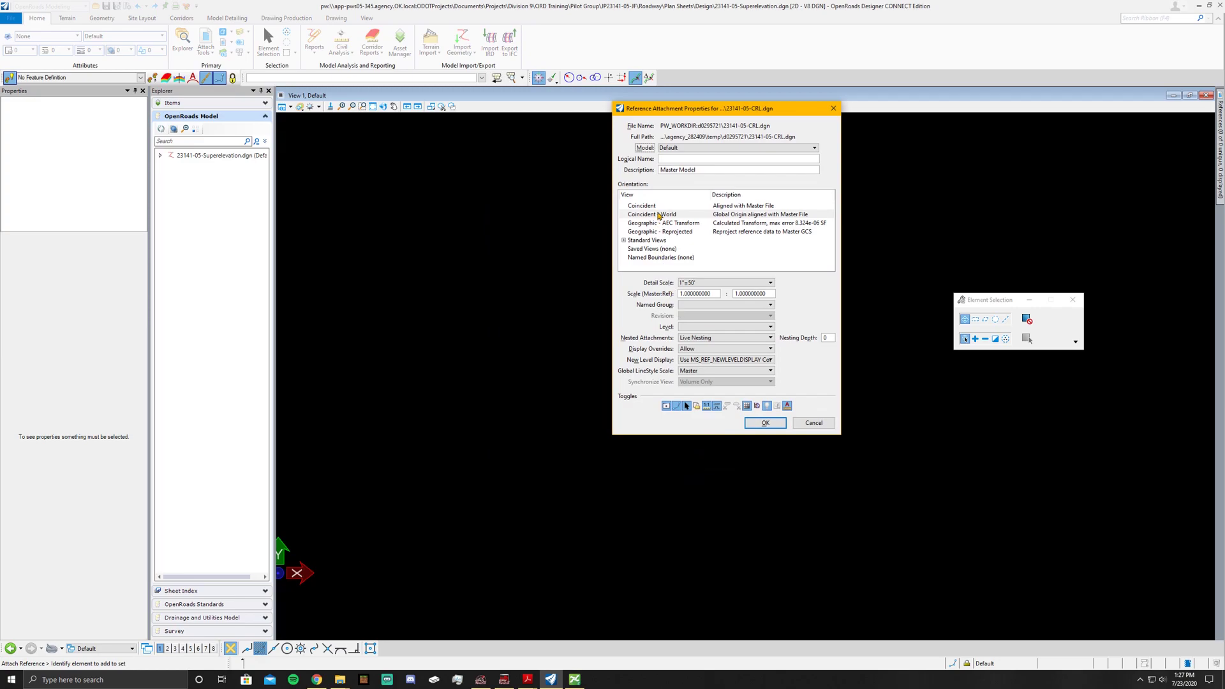
left_click(659, 216)
left_click(765, 422)
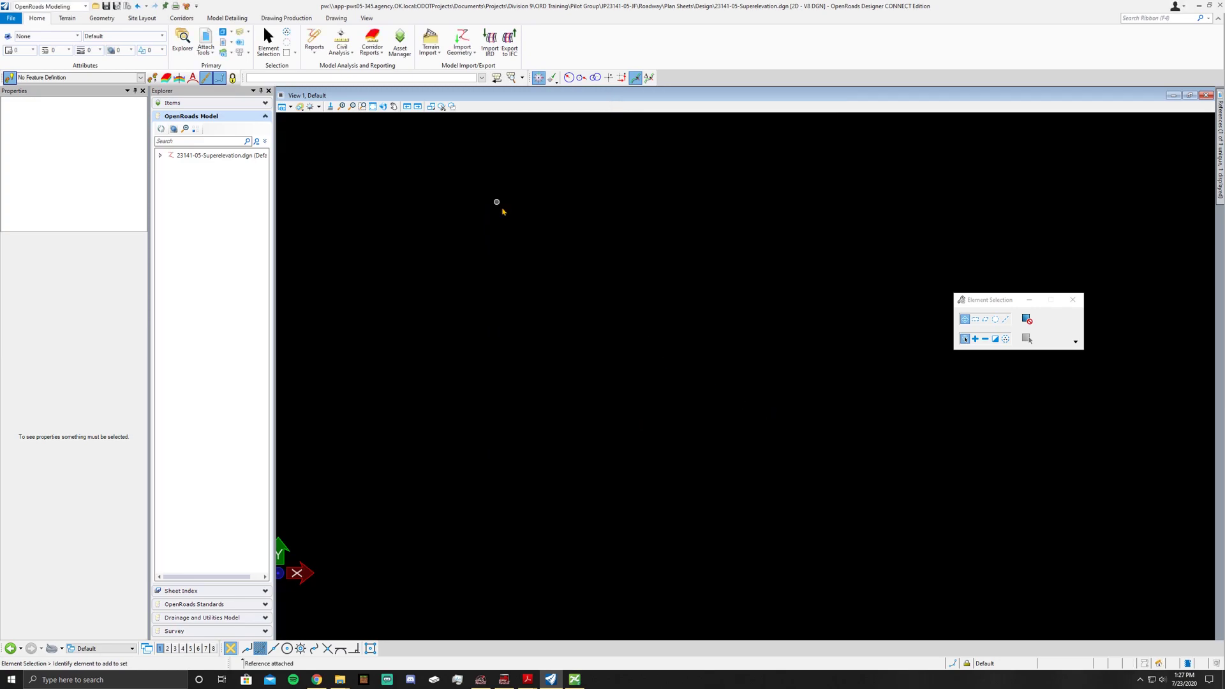
left_click(373, 105)
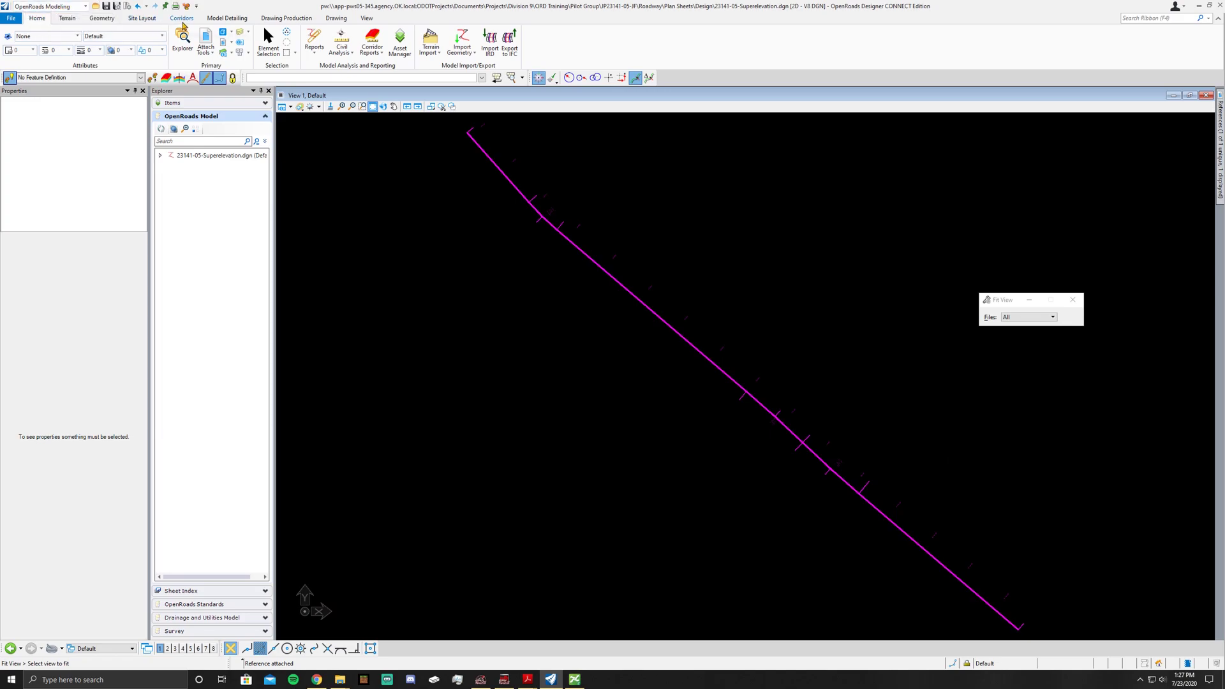
left_click(183, 19)
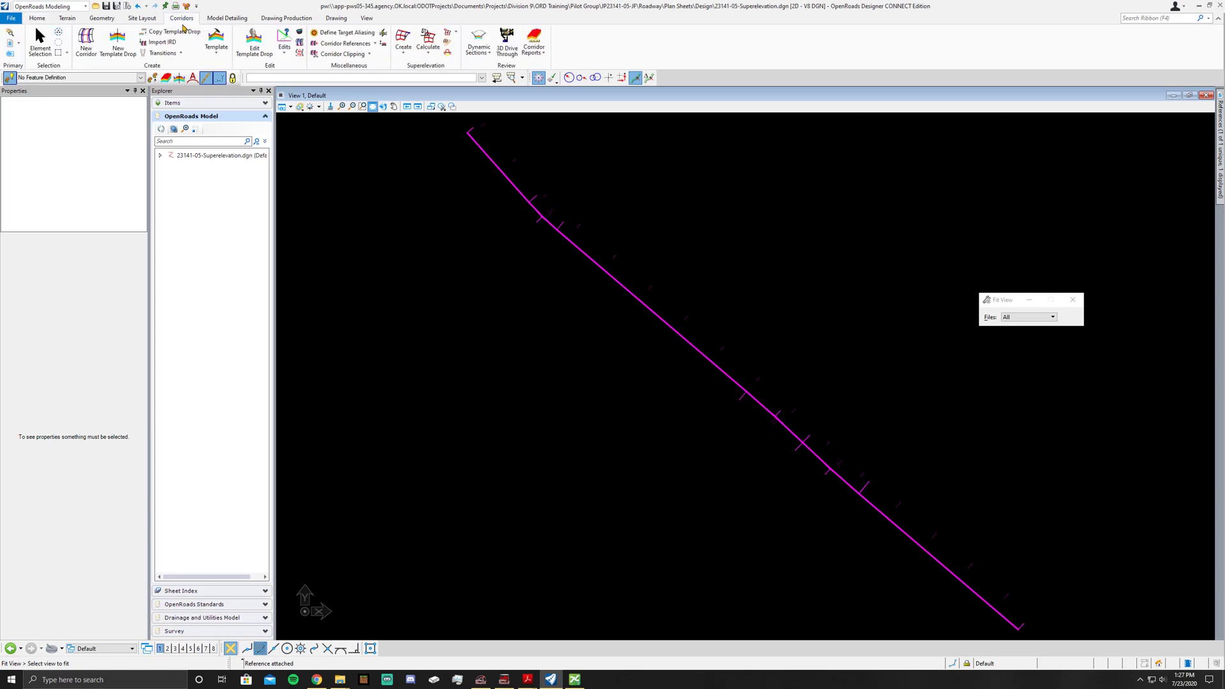
- Start Create Superelevation Sections with the Superelevation feature definition and accept the section name
left_click(401, 55)
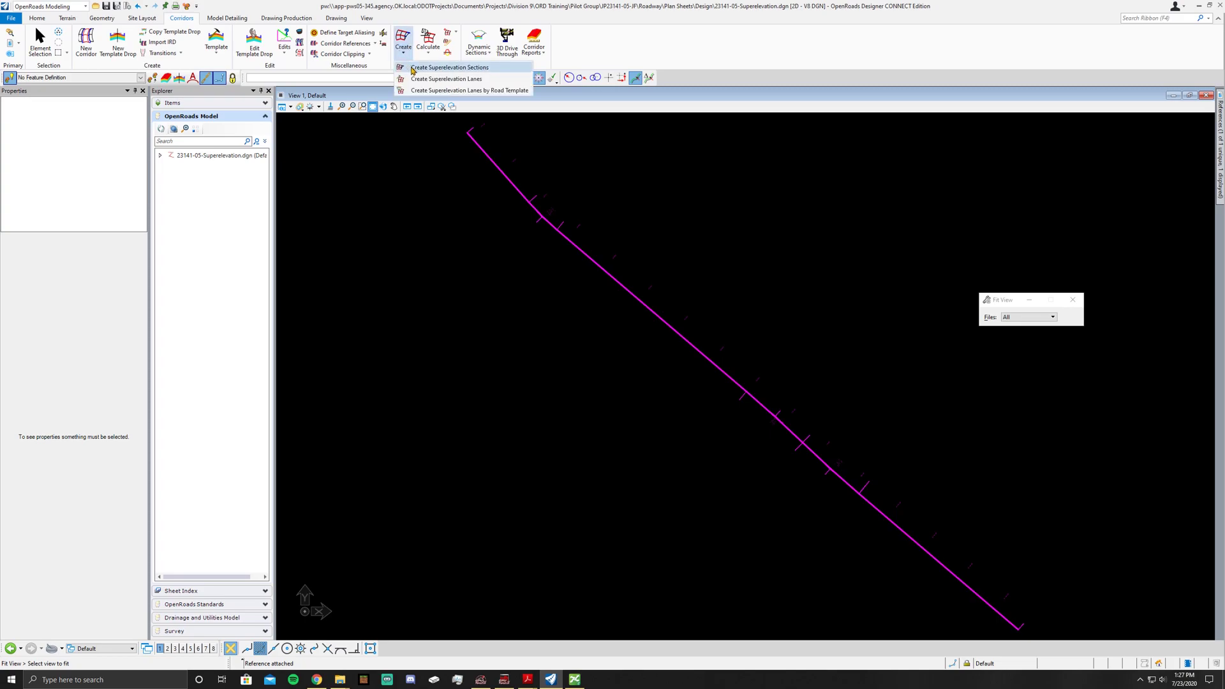
left_click(413, 69)
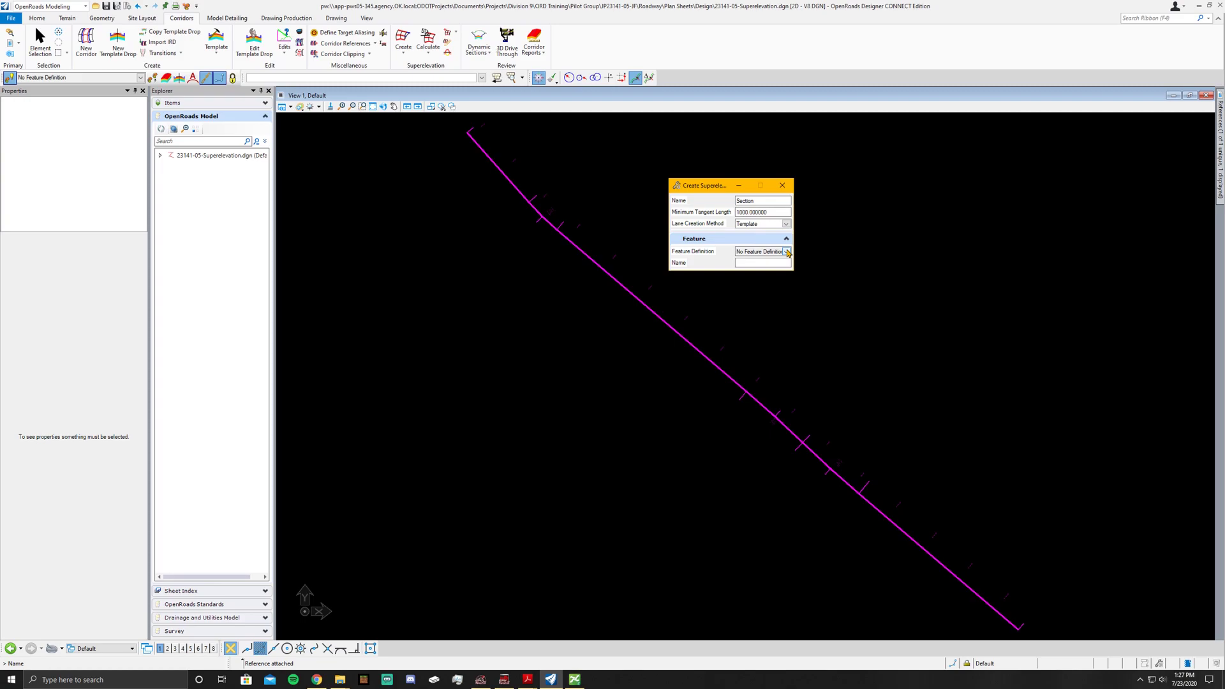
left_click(788, 252)
left_click(741, 268)
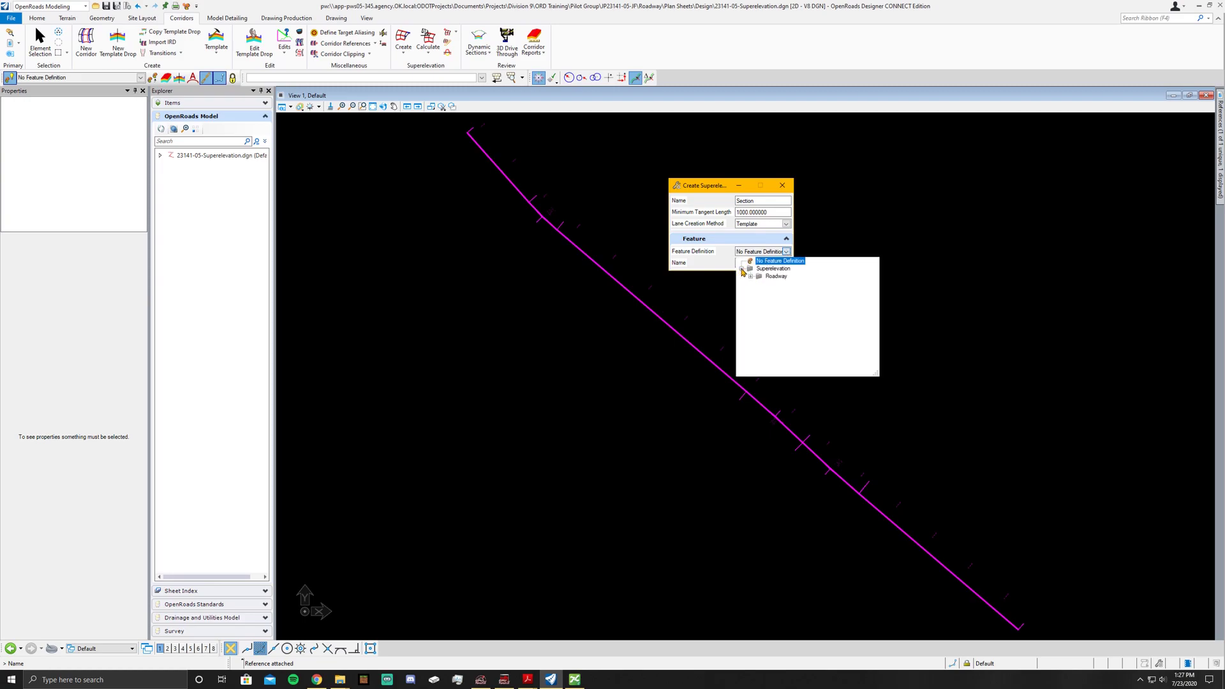
left_click(772, 268)
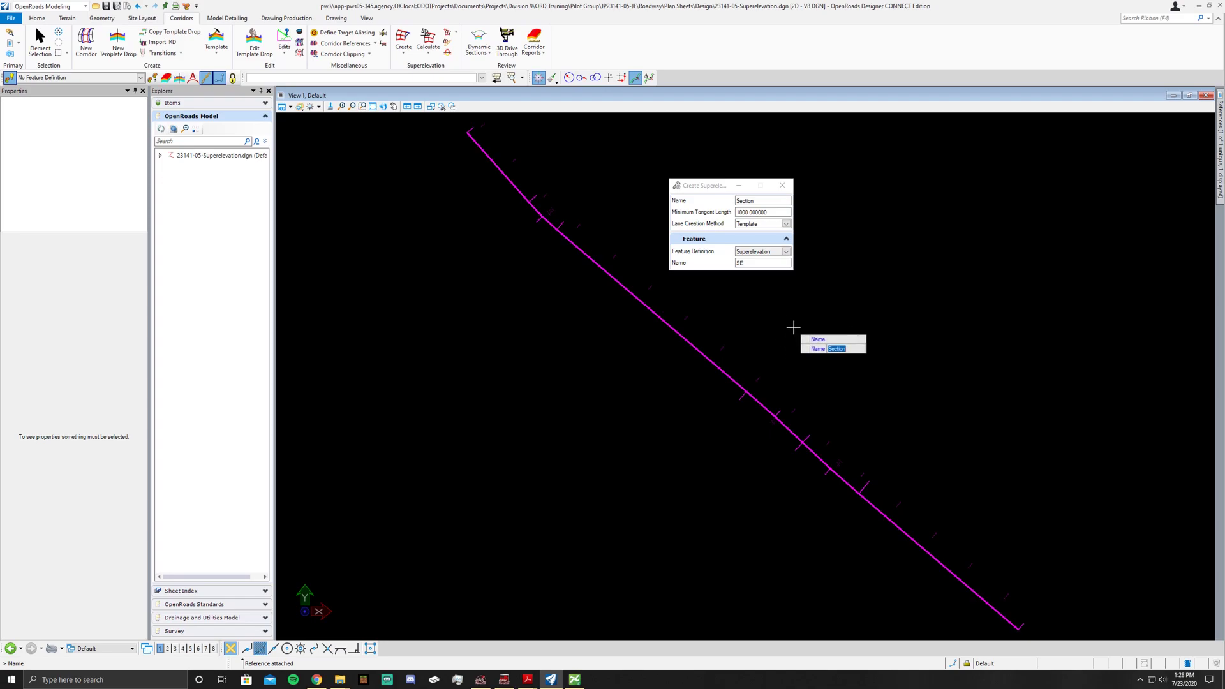
type("23141-05-CRL")
key("Return")
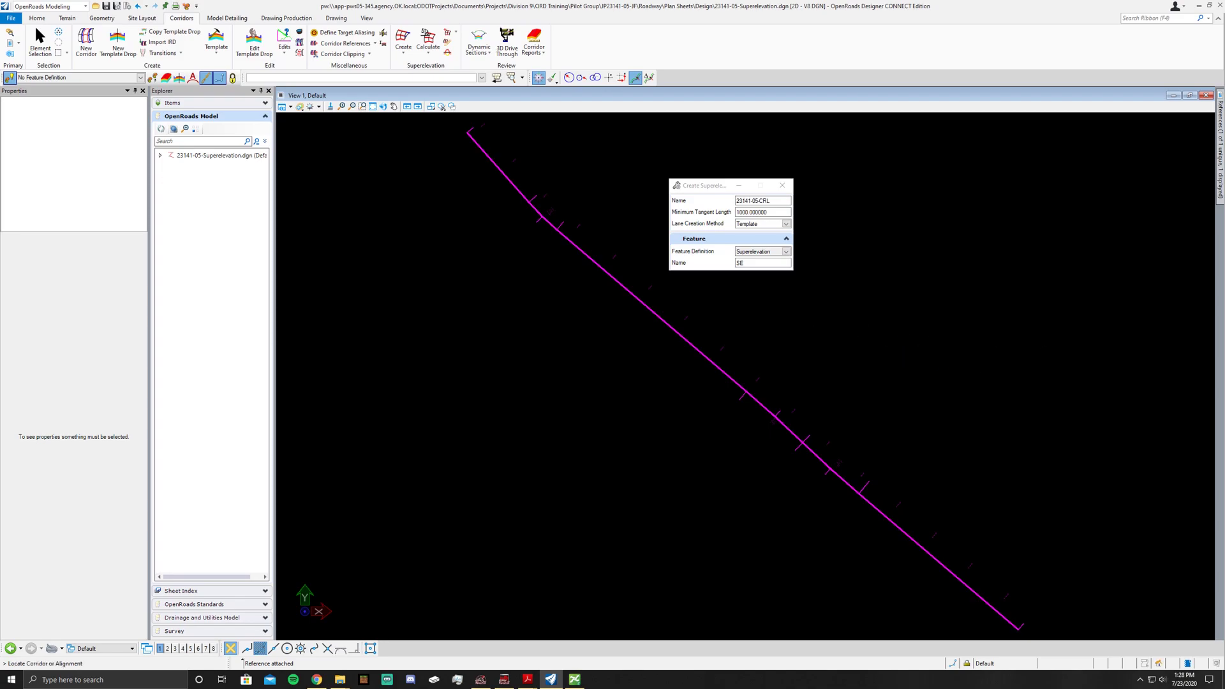
- Pick the 23141-05-CRL alignment, locking start and end stations to its ends
left_click(477, 147)
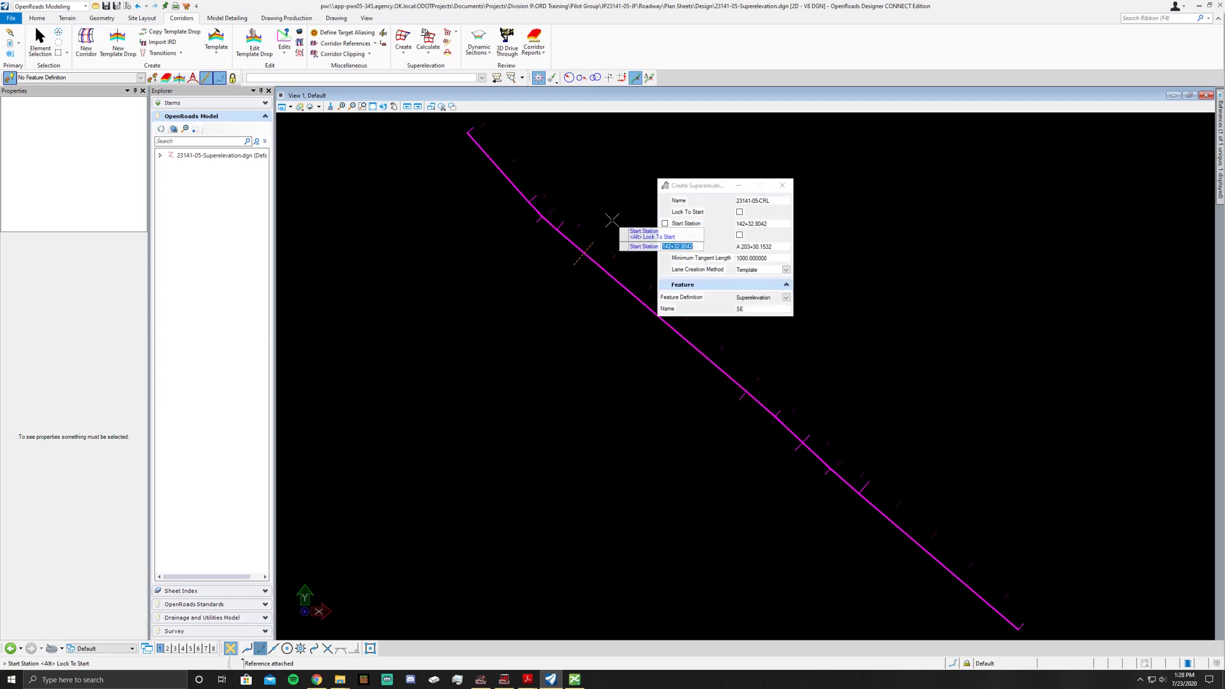
key("alt")
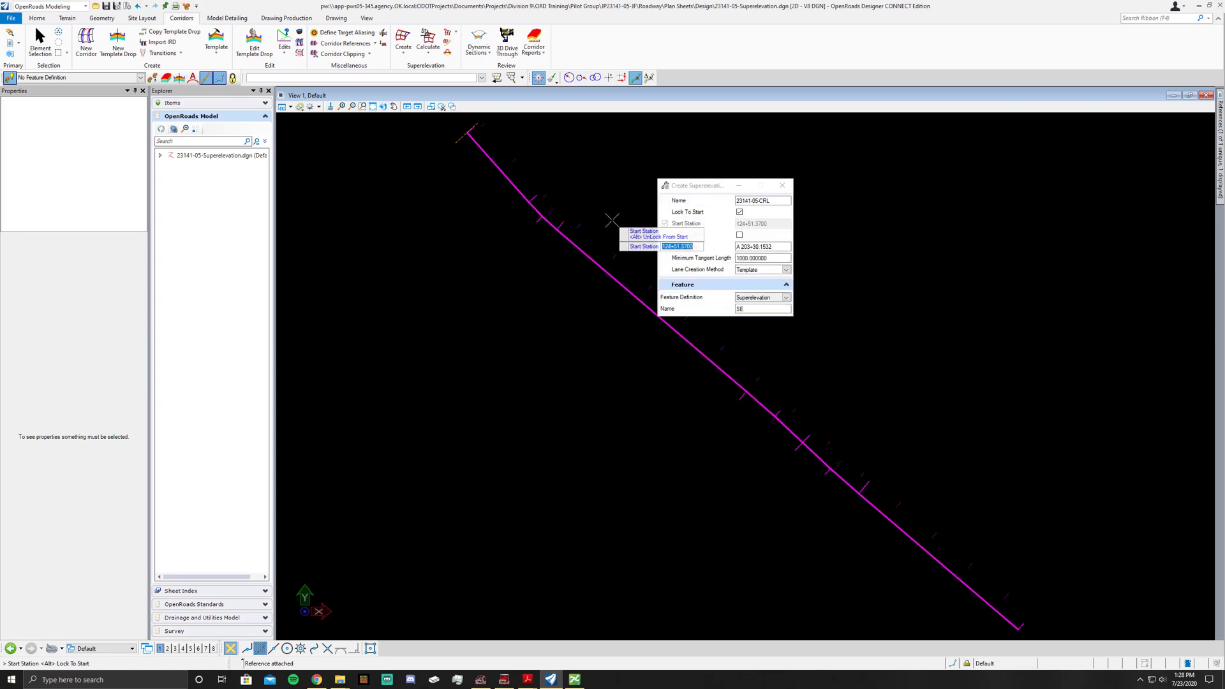
left_click(584, 173)
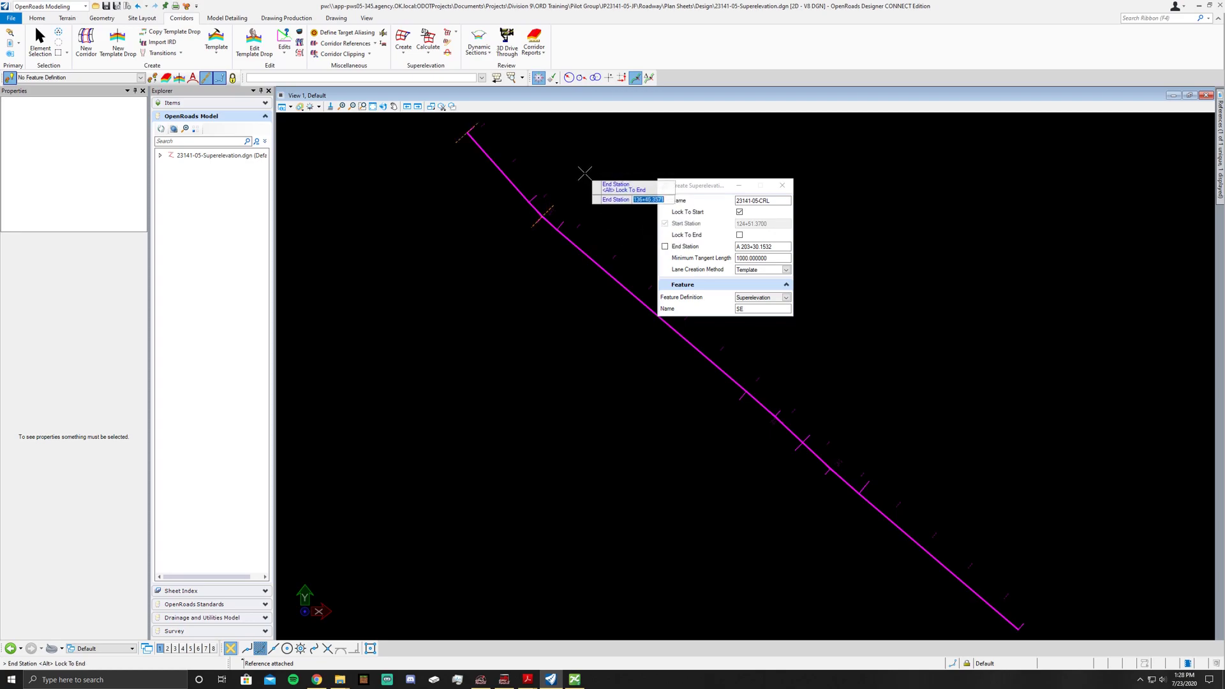
key("alt")
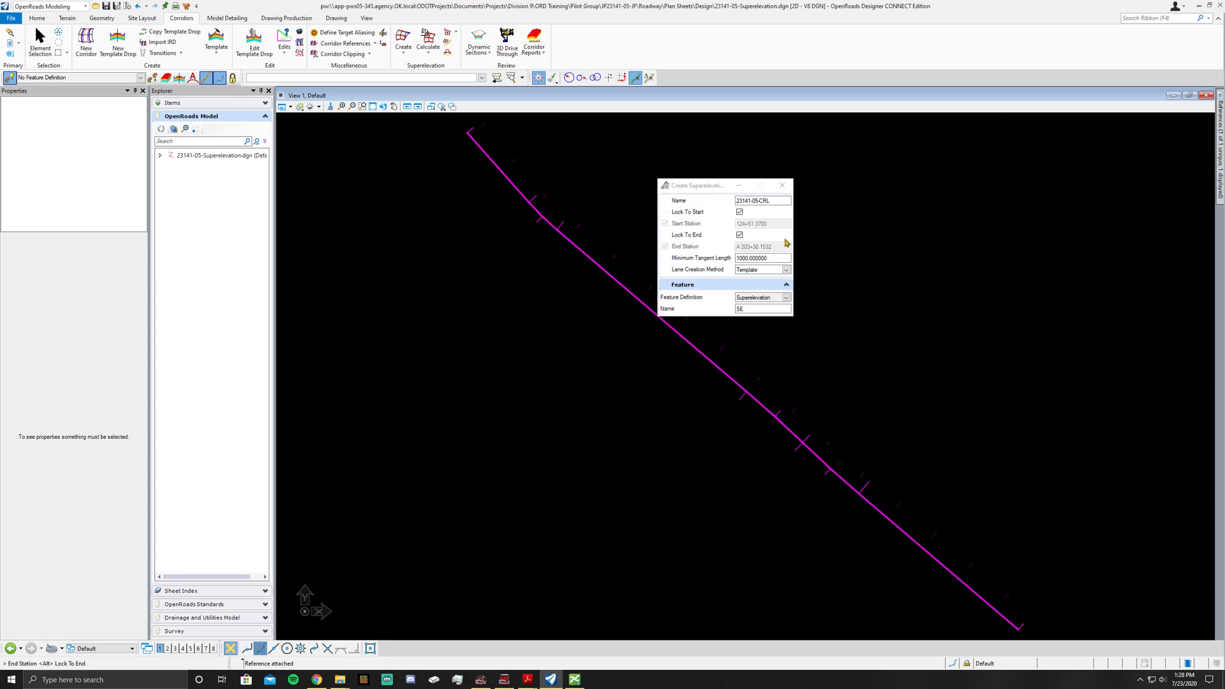
scroll(857, 232, "down", 2)
left_click(900, 301)
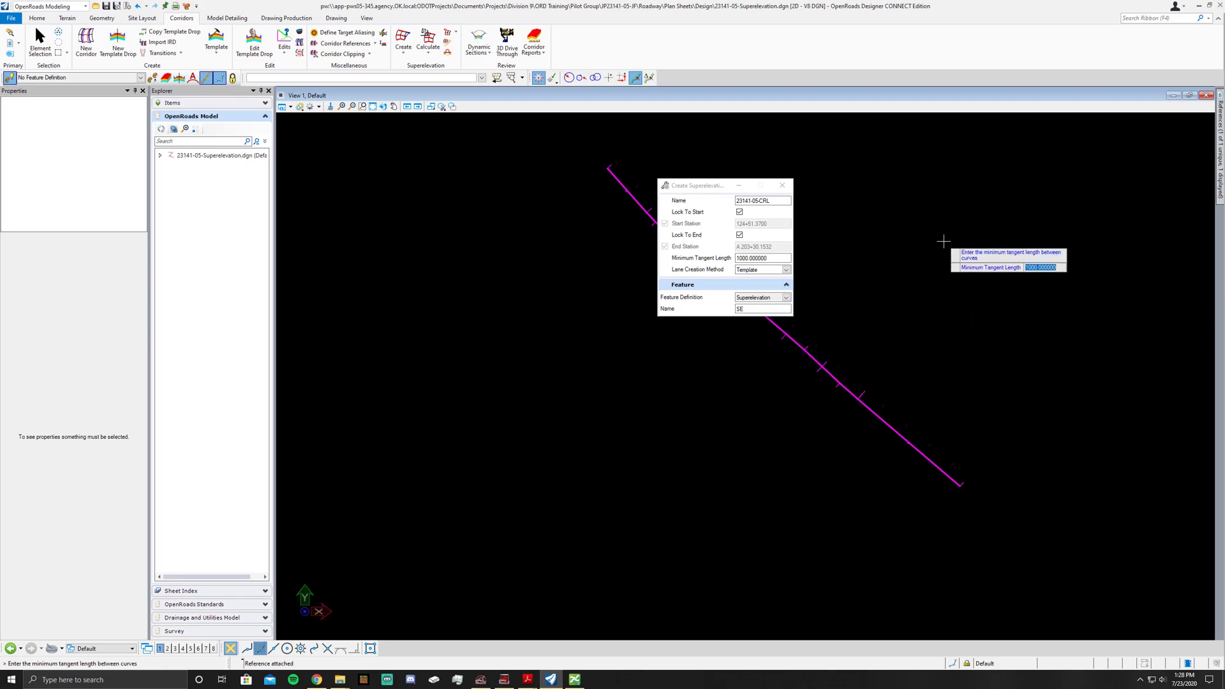
- Set Minimum Tangent Length to 0 and Lane Creation Method to Manual
type("0")
key("Return")
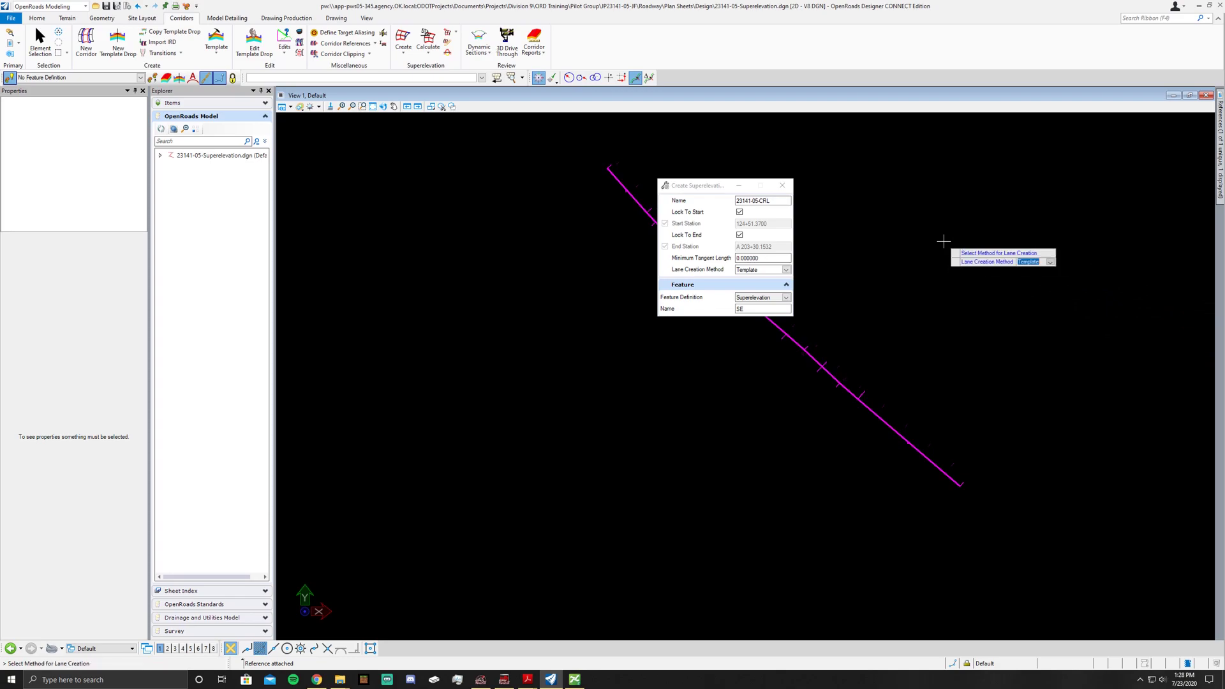
left_click(976, 232)
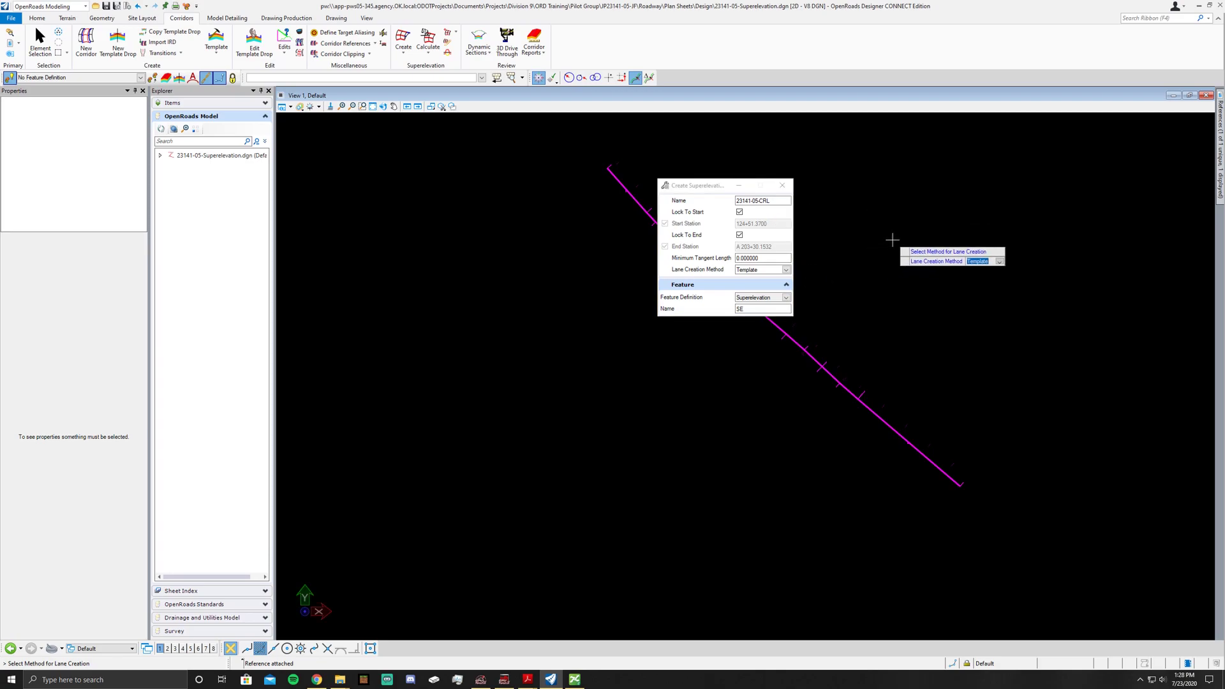
key("Down")
- Add Lane LT on the left: offset 0, width 12, -2.00% cross slope
left_click(893, 242)
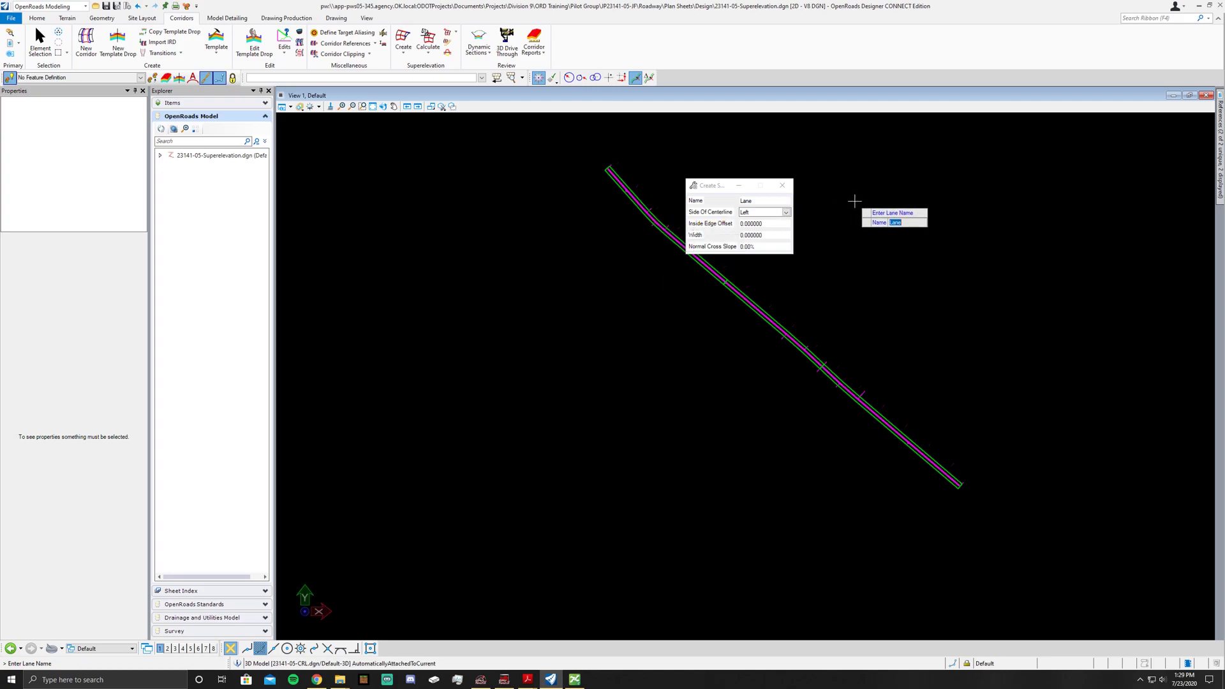
type("LAN")
type("ane")
key("Return")
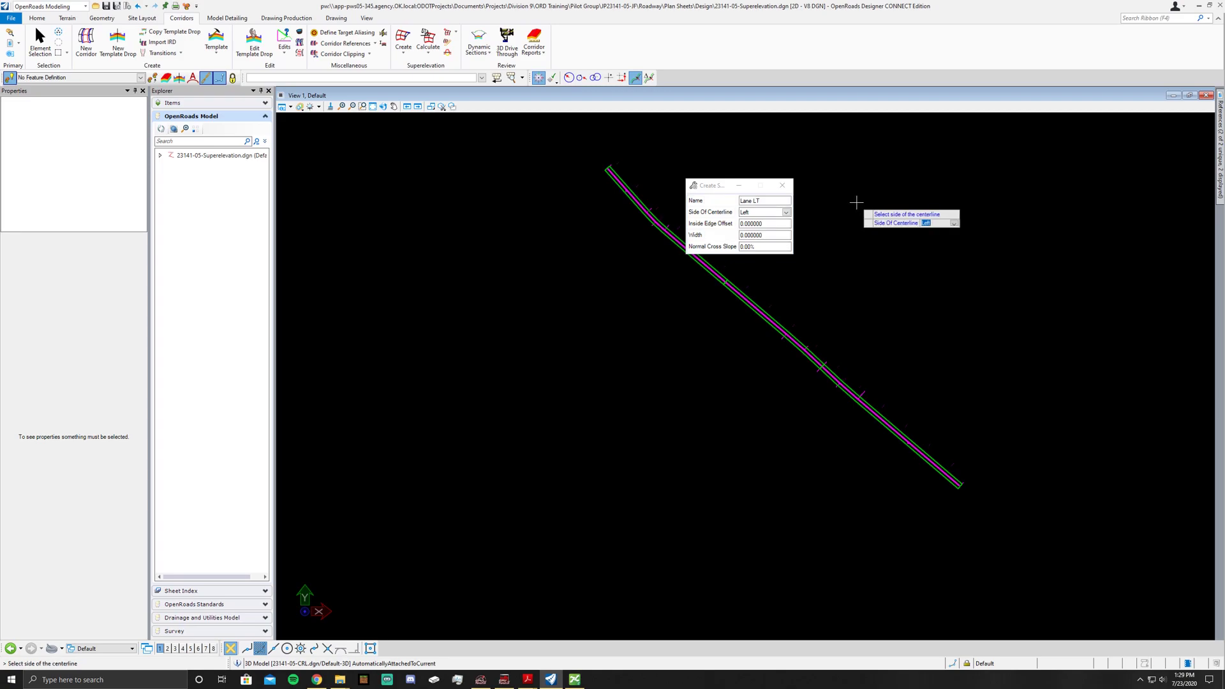
key("Return")
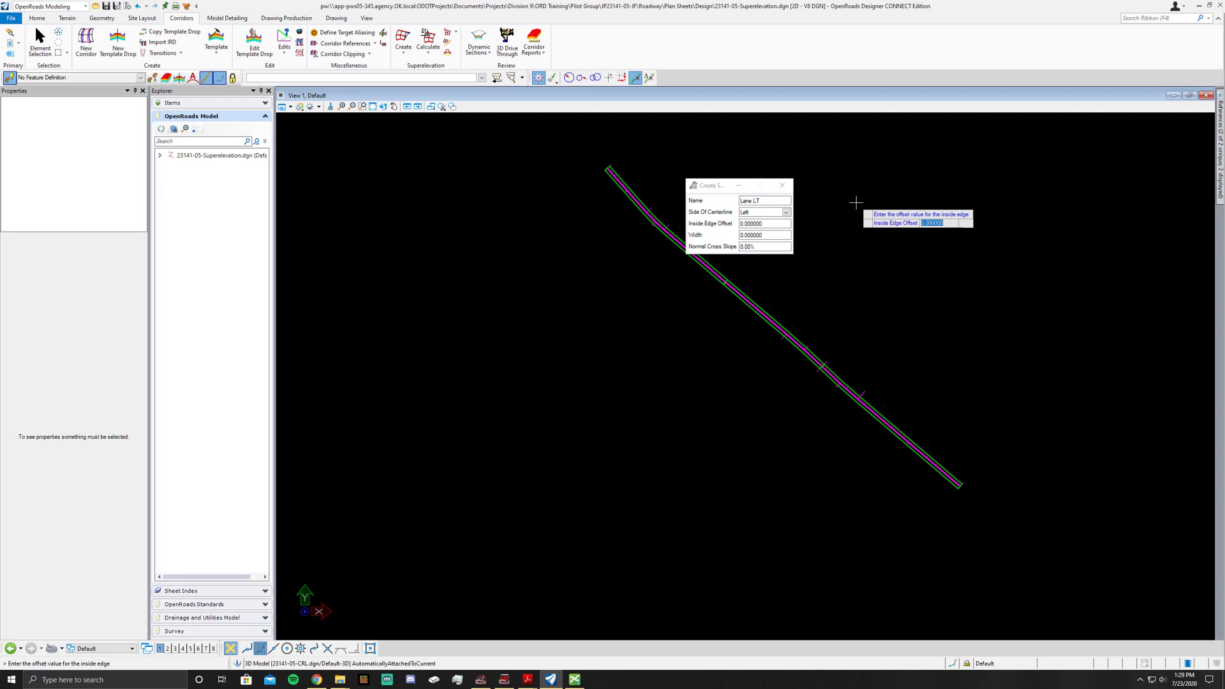
key("Return")
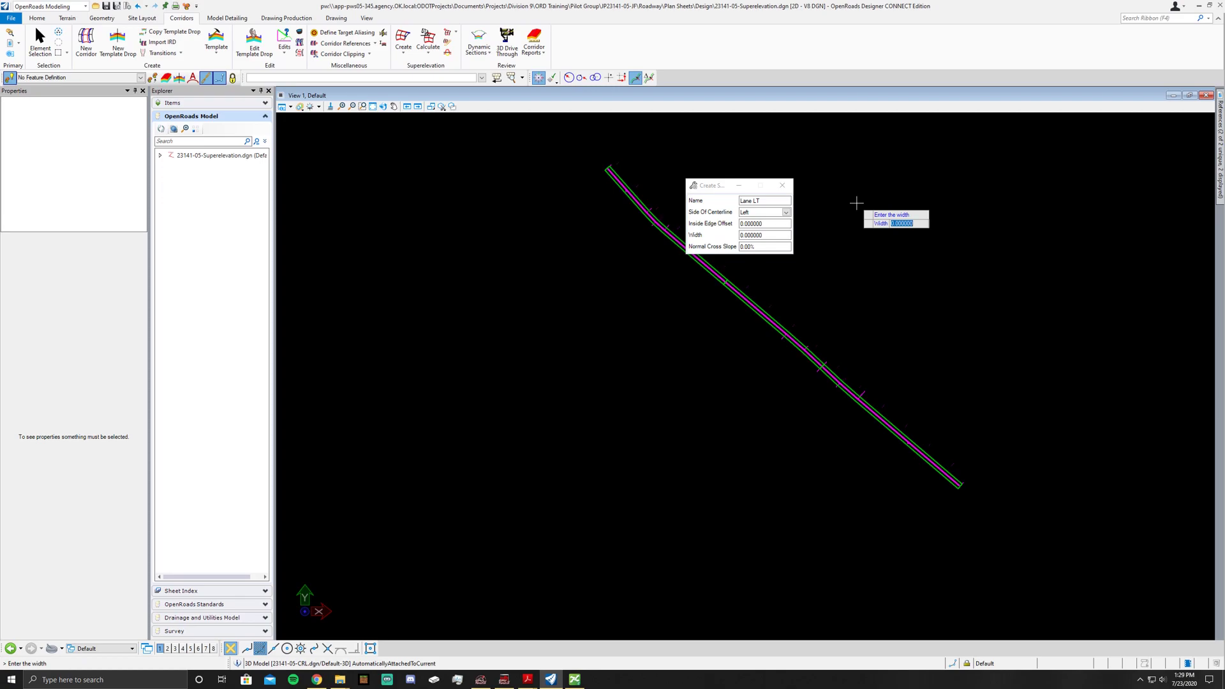
type("12")
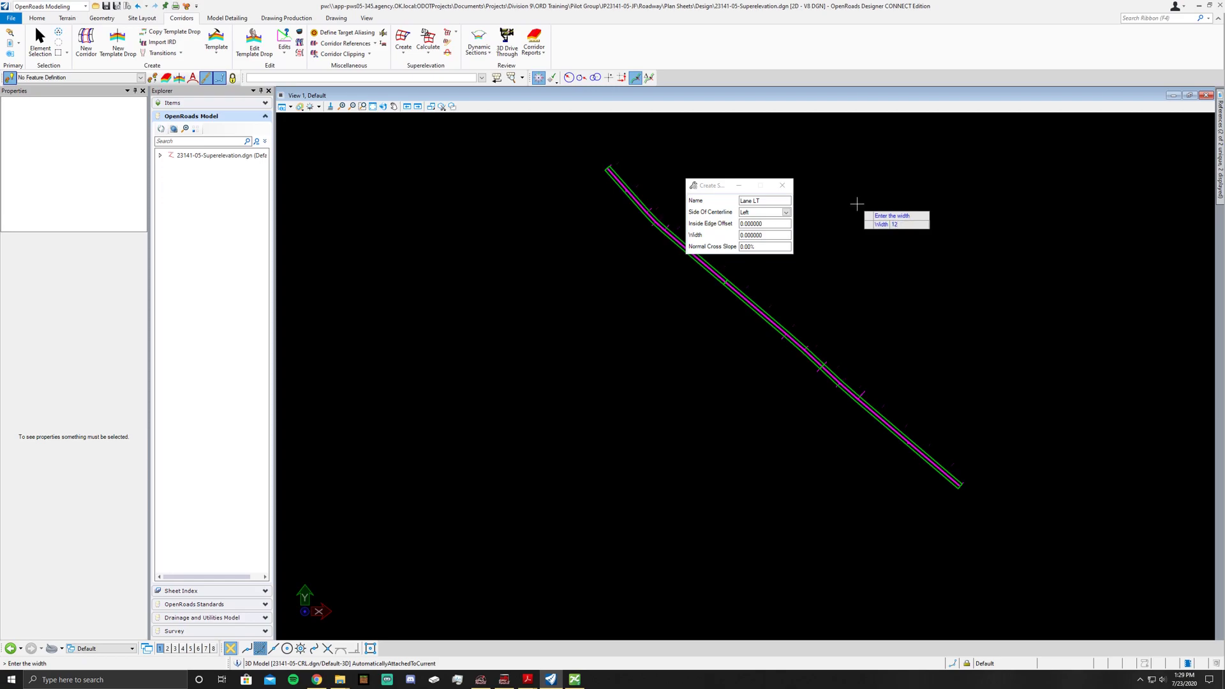
key("Return")
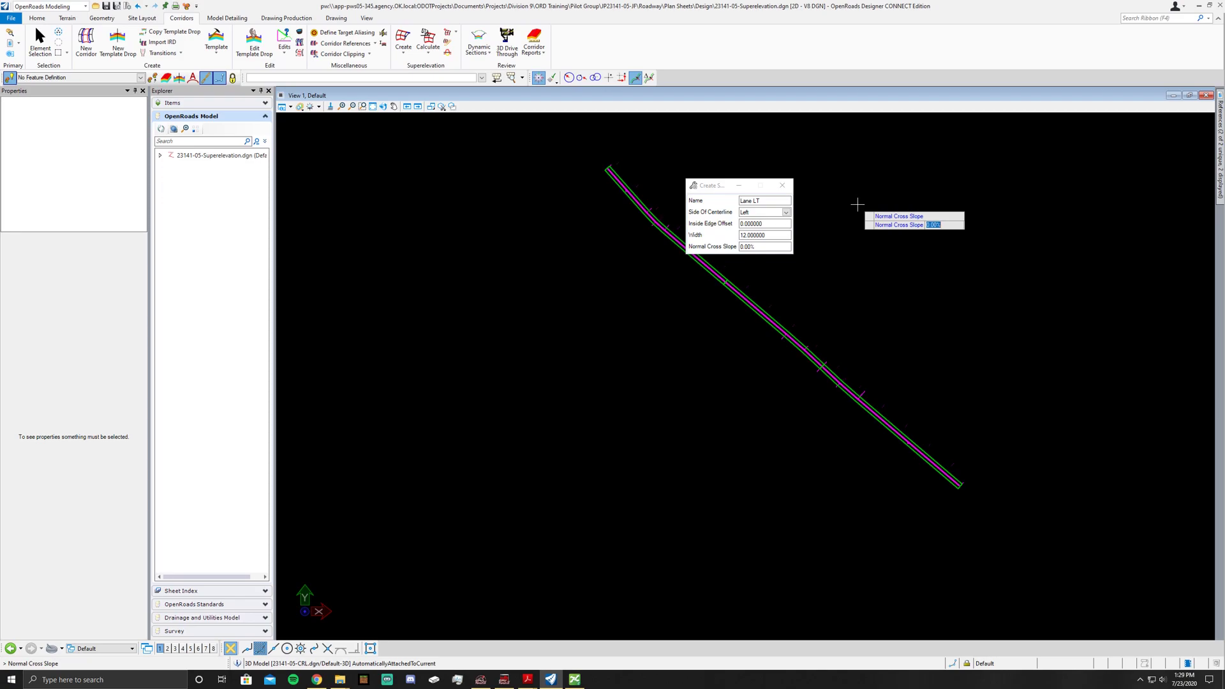
type("-2")
key("Return")
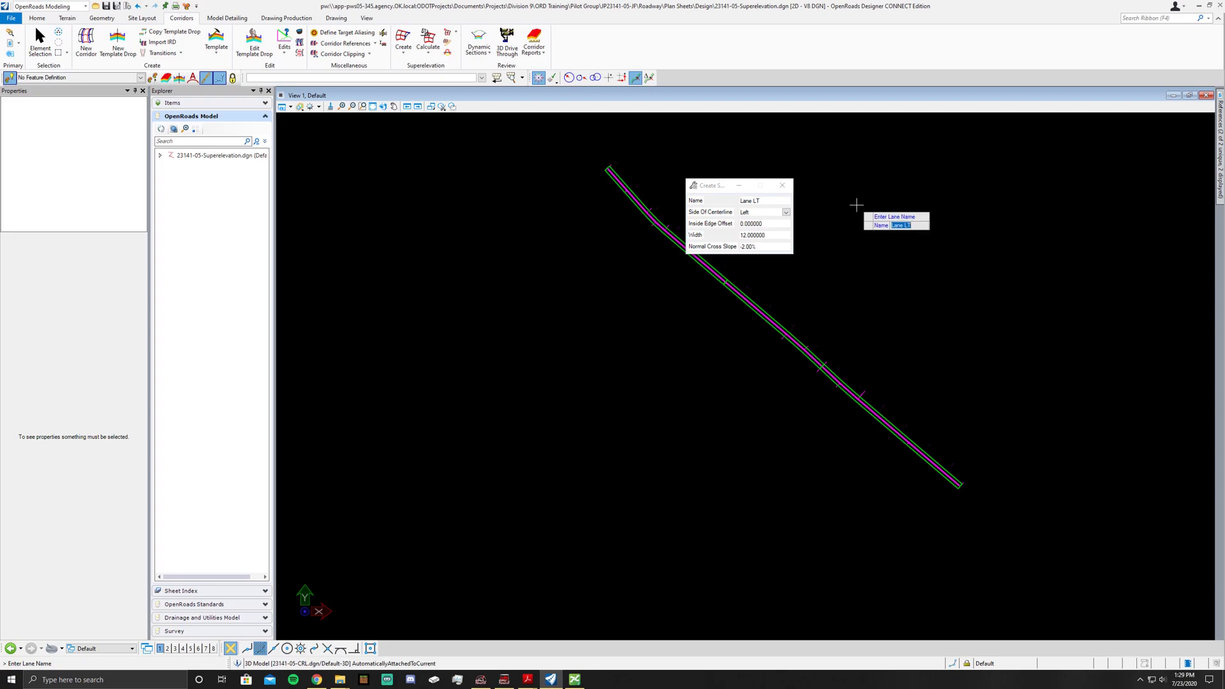
- Add Lane RT on the right: offset 0, width 12, -2.00% cross slope
type("K")
key("Return")
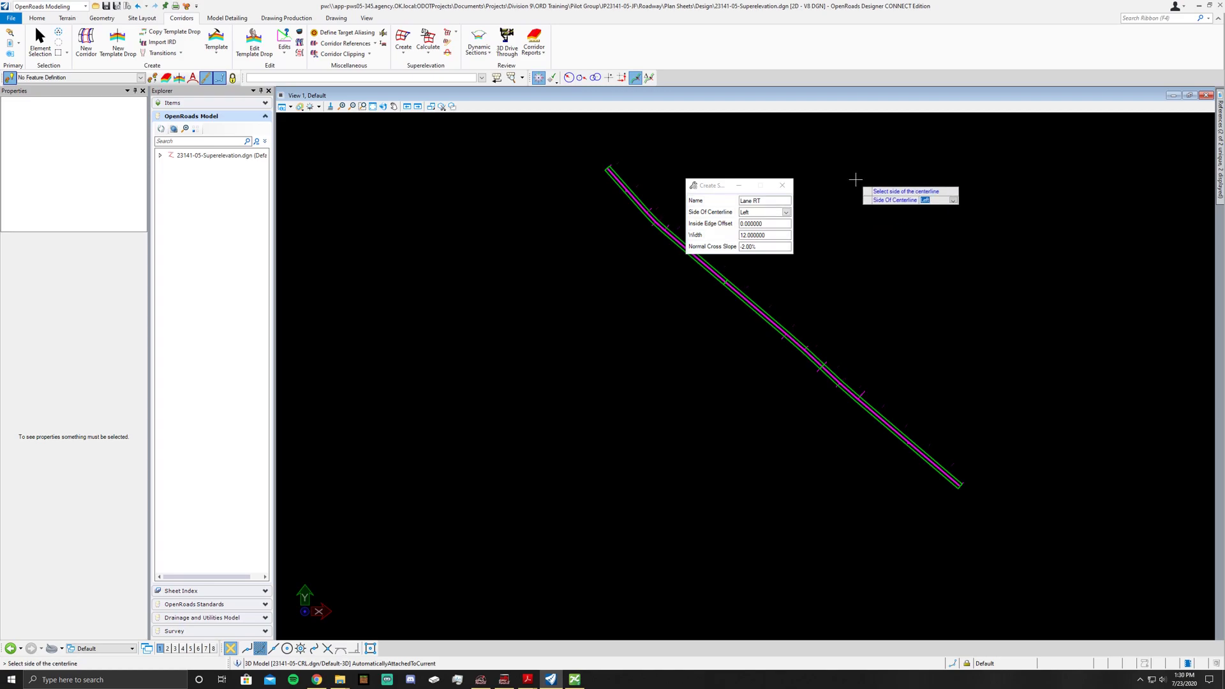
key("Down")
key("Return")
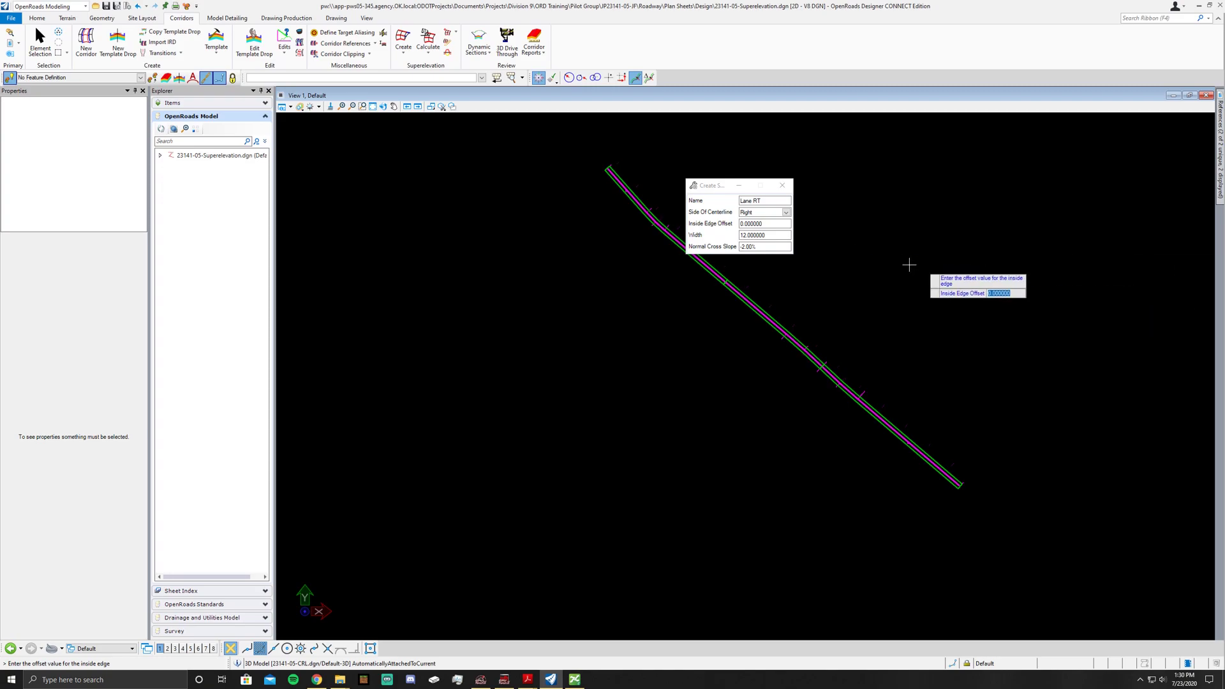
left_click(969, 202)
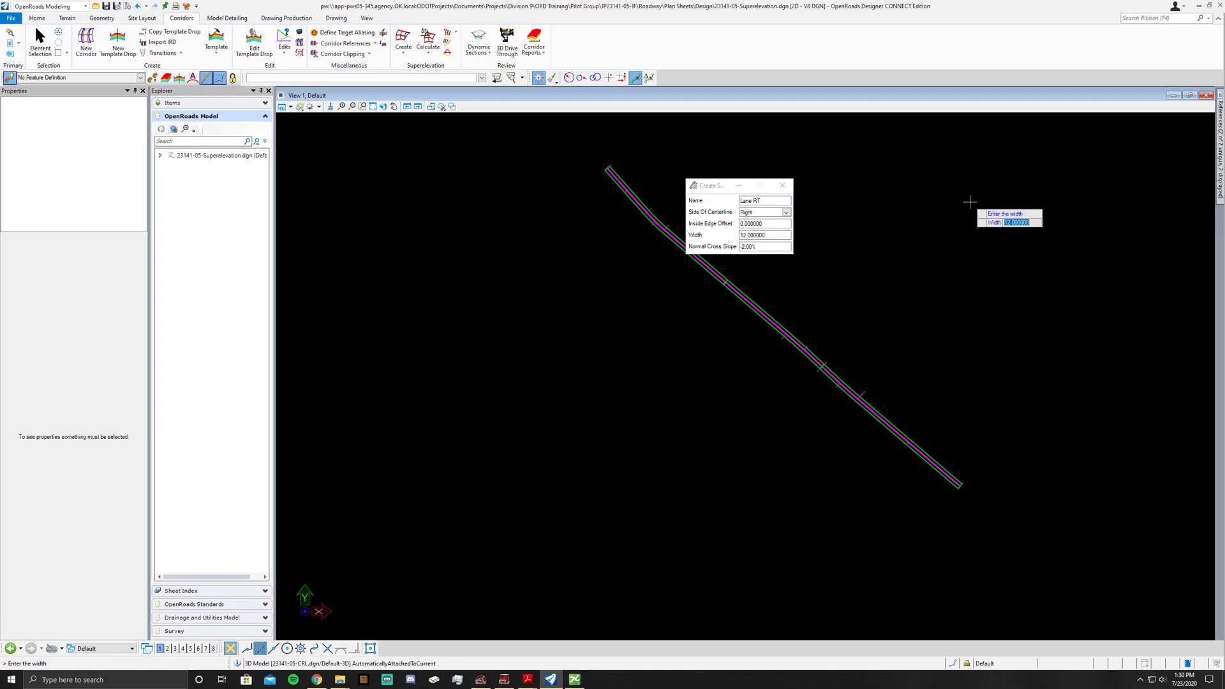
left_click(935, 200)
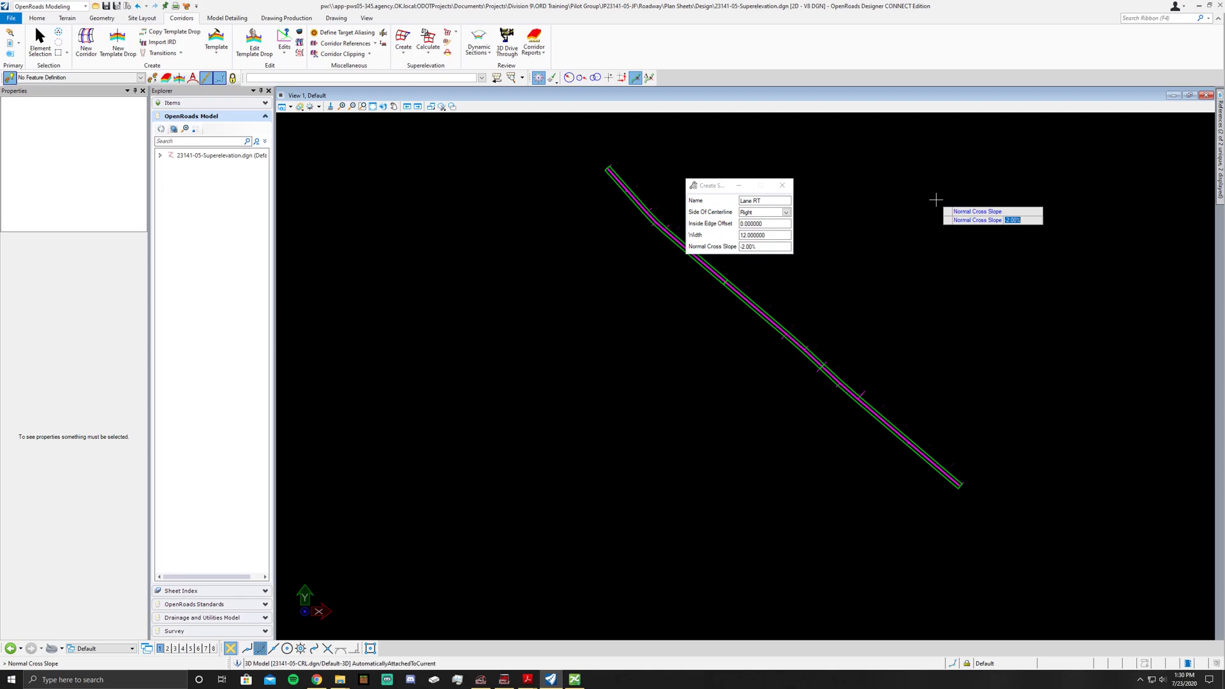
left_click(935, 200)
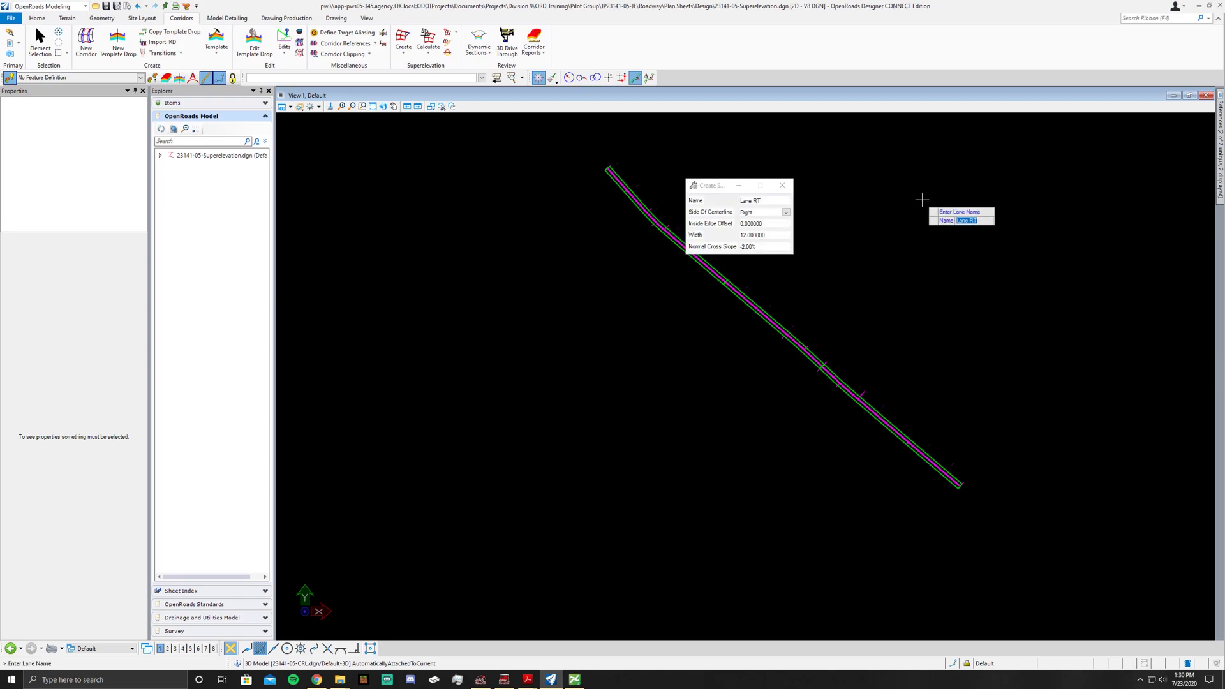
left_click(935, 209)
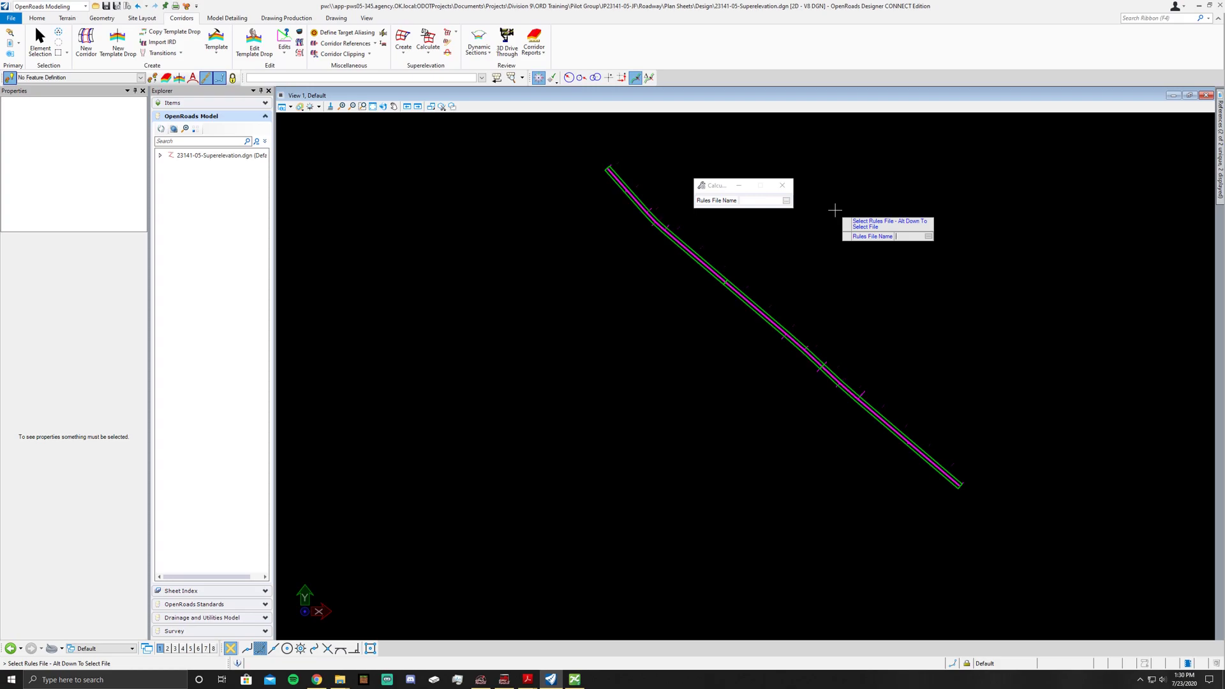
- Browse for the Rules File Name in the Calculate Superelevation dialog
left_click(786, 201)
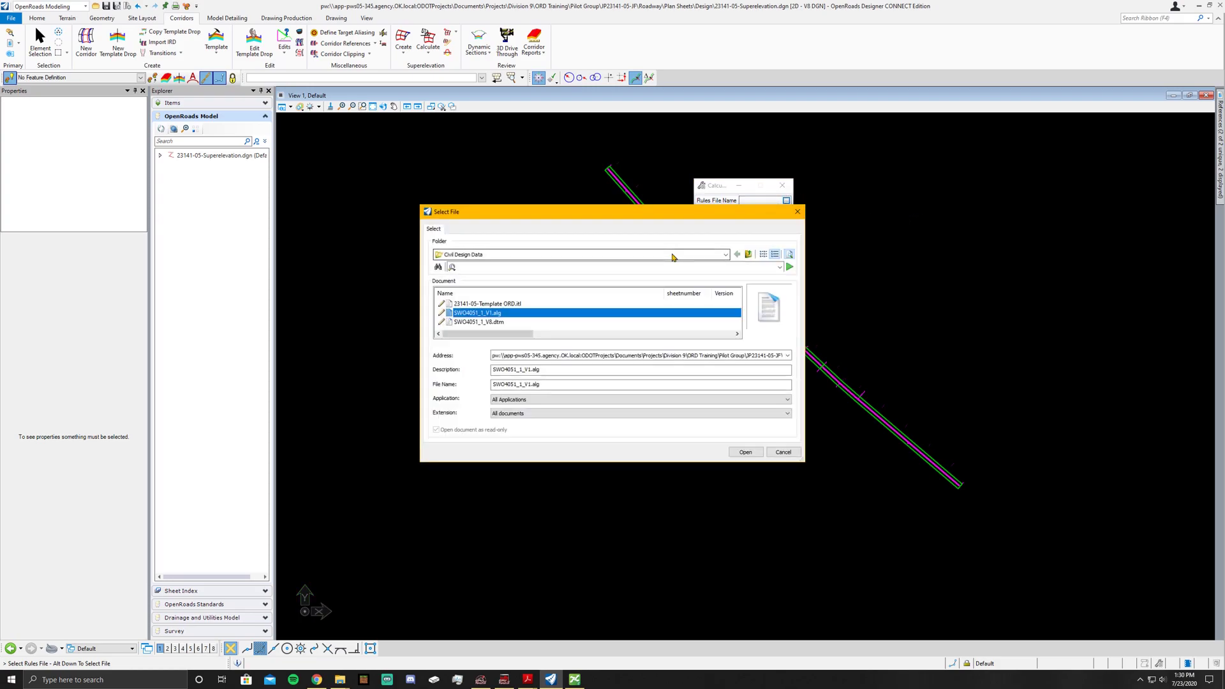
- In ProjectWise Explorer, expand Resources > Bentley > Configuration
key("alt+Tab")
scroll(350, 293, "up", 2)
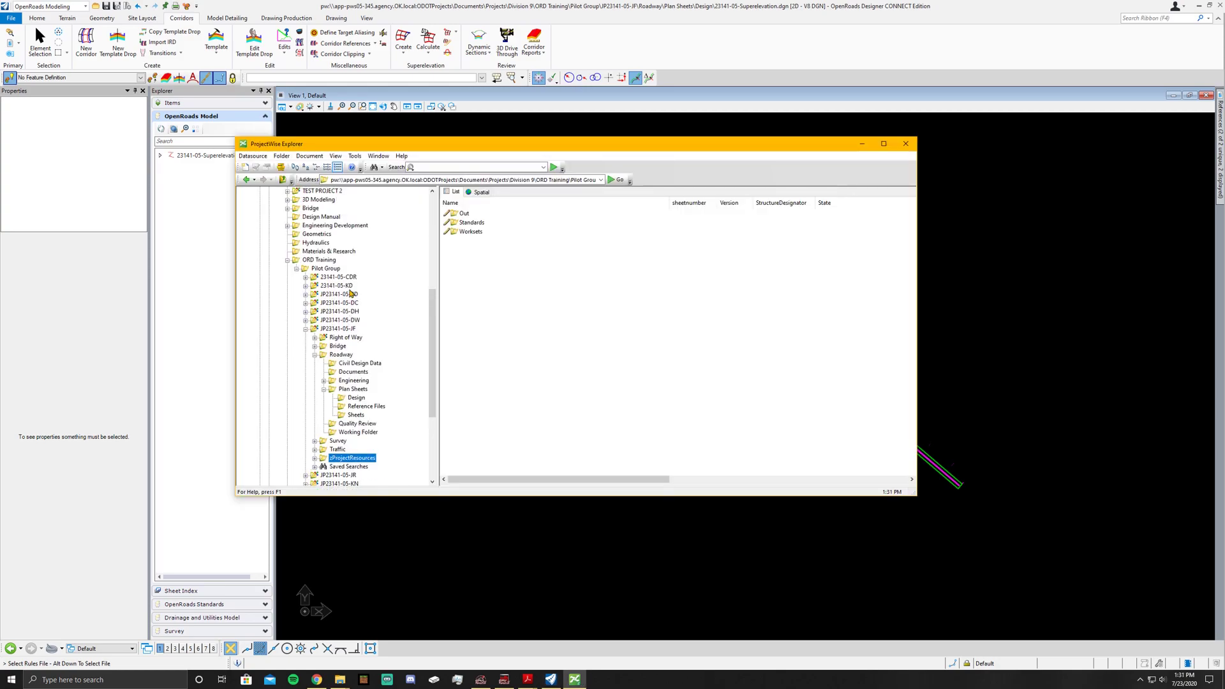
scroll(350, 293, "up", 9)
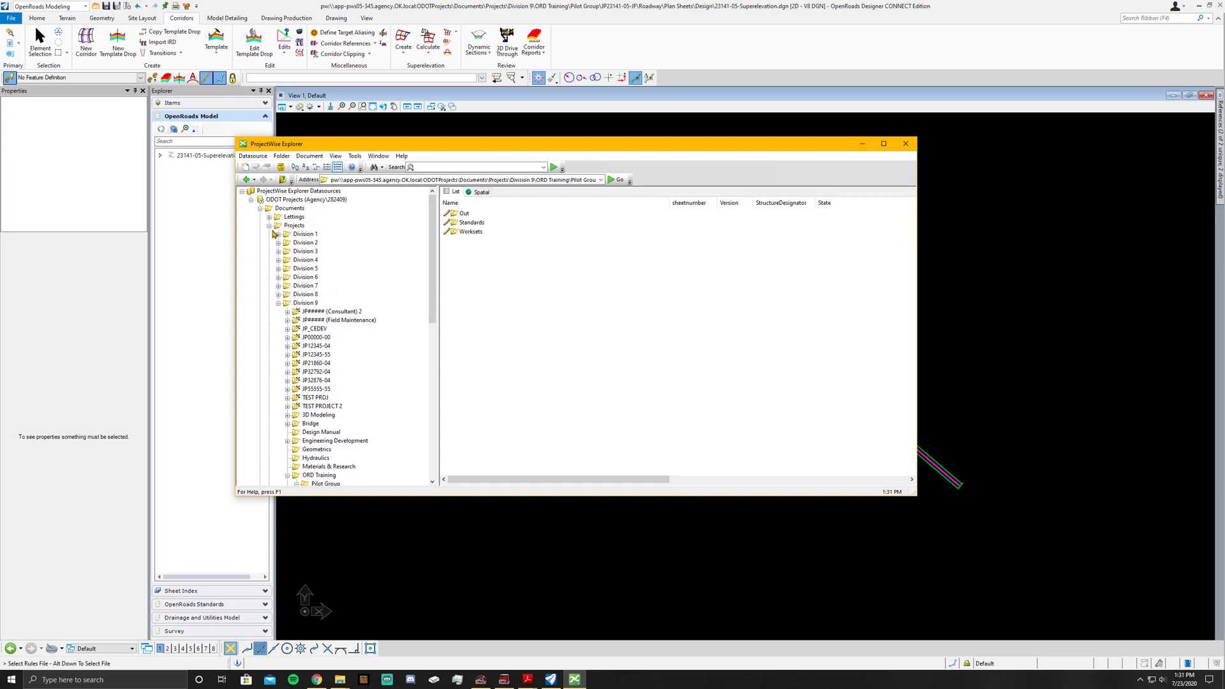
left_click(269, 227)
left_click(270, 228)
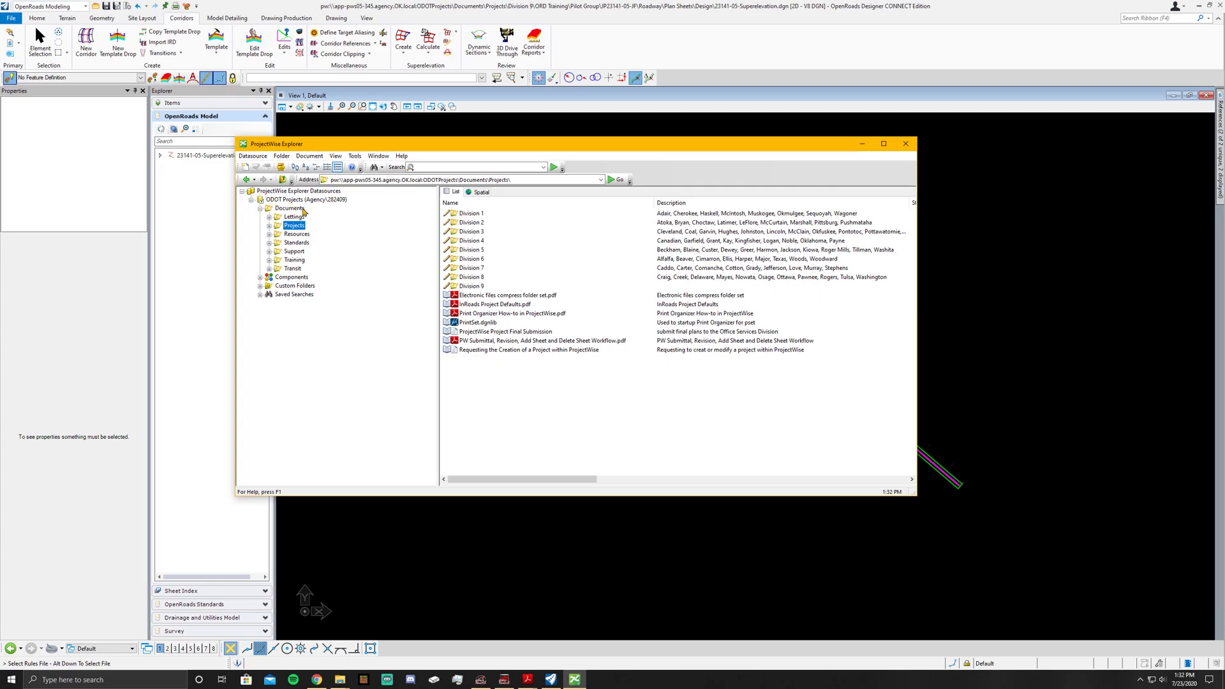
left_click(269, 234)
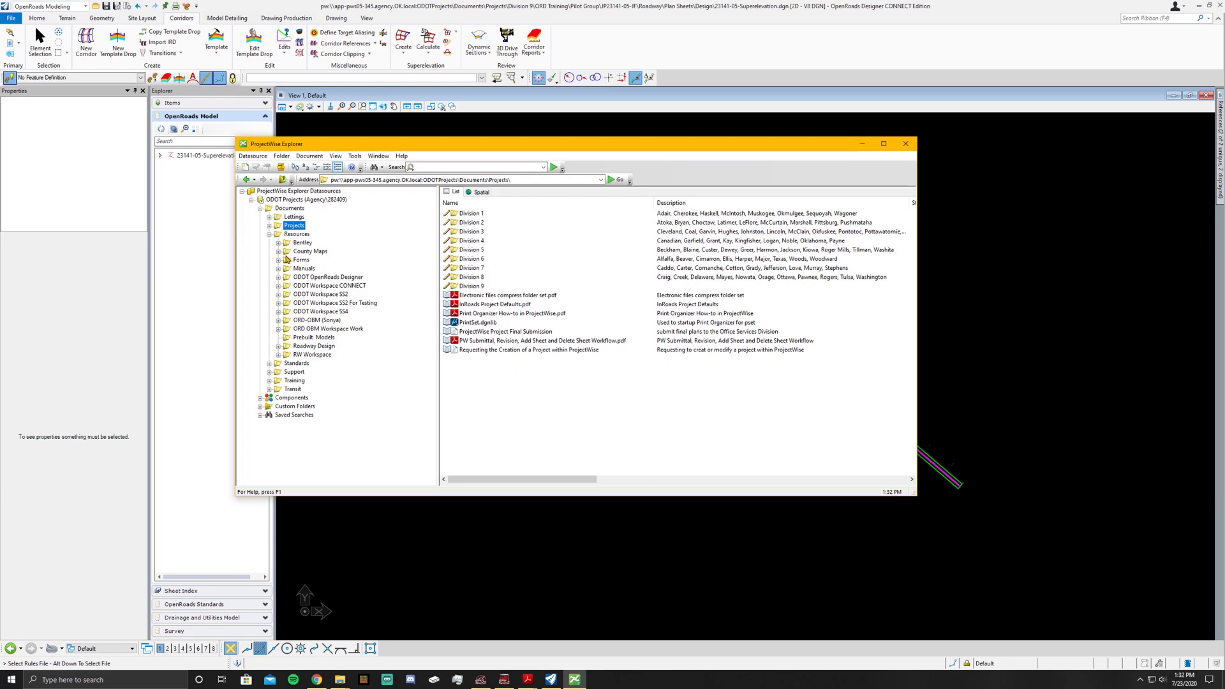
left_click(278, 243)
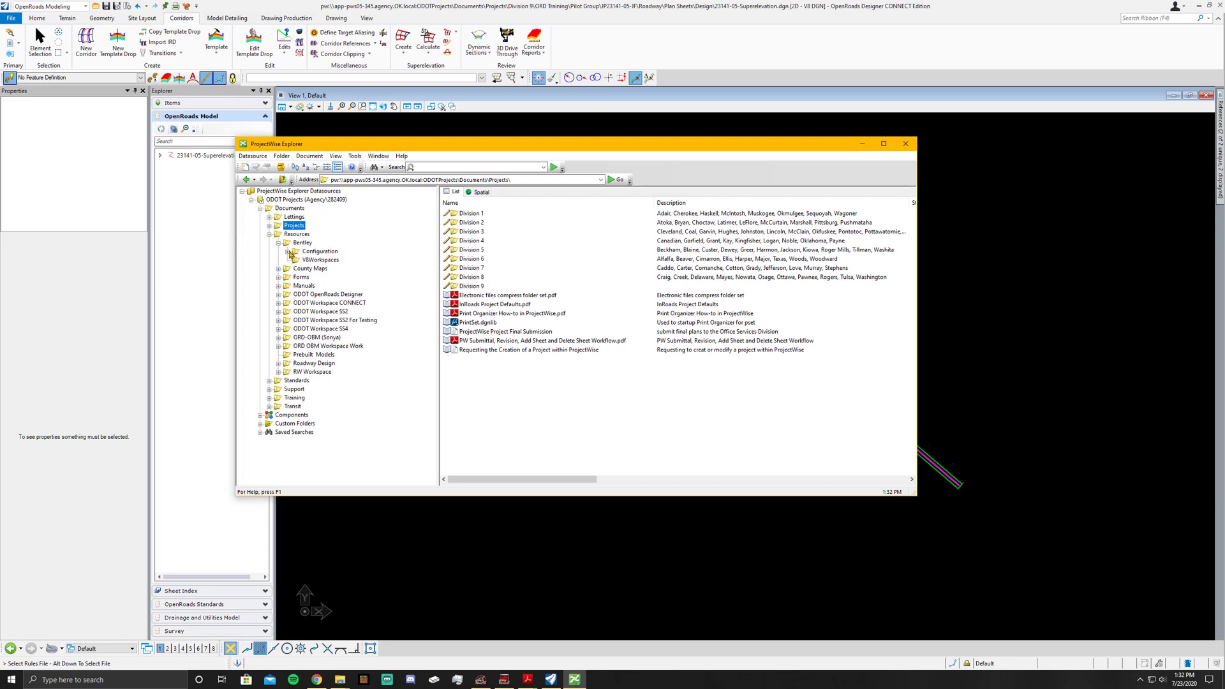
left_click(288, 251)
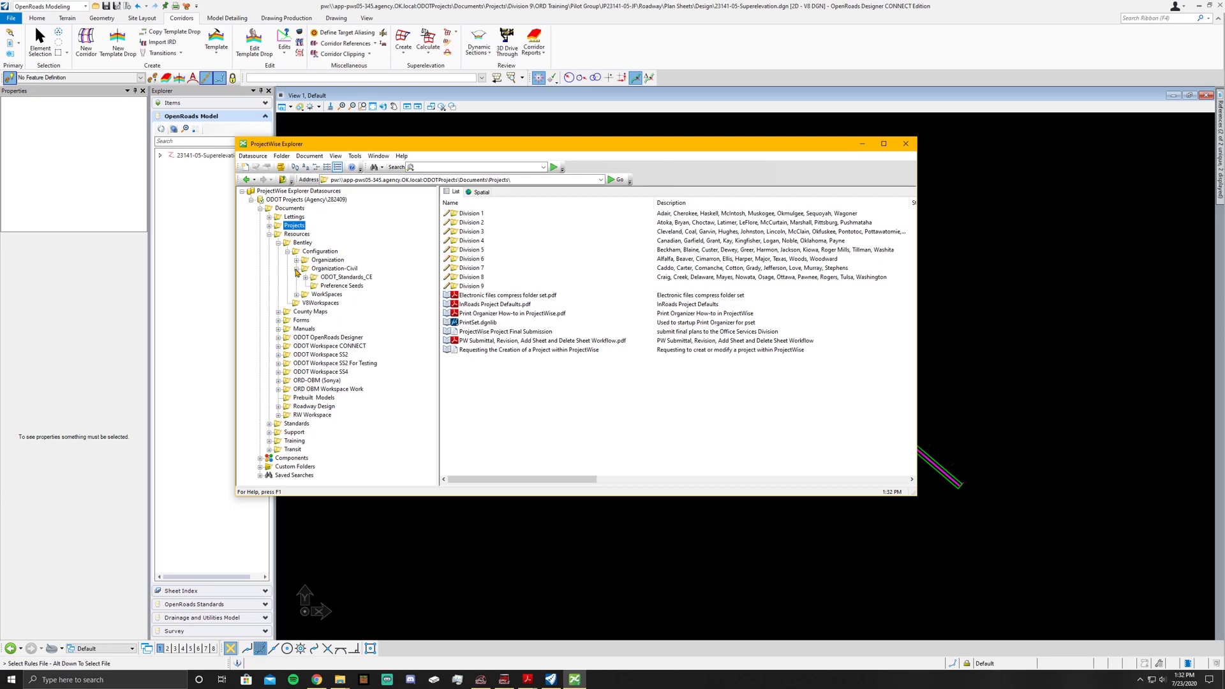
- Open Organization-Civil's ODOT_Standards_CE Superelevation folder and right-click ODOT_Superelevation.xml
left_click(297, 269)
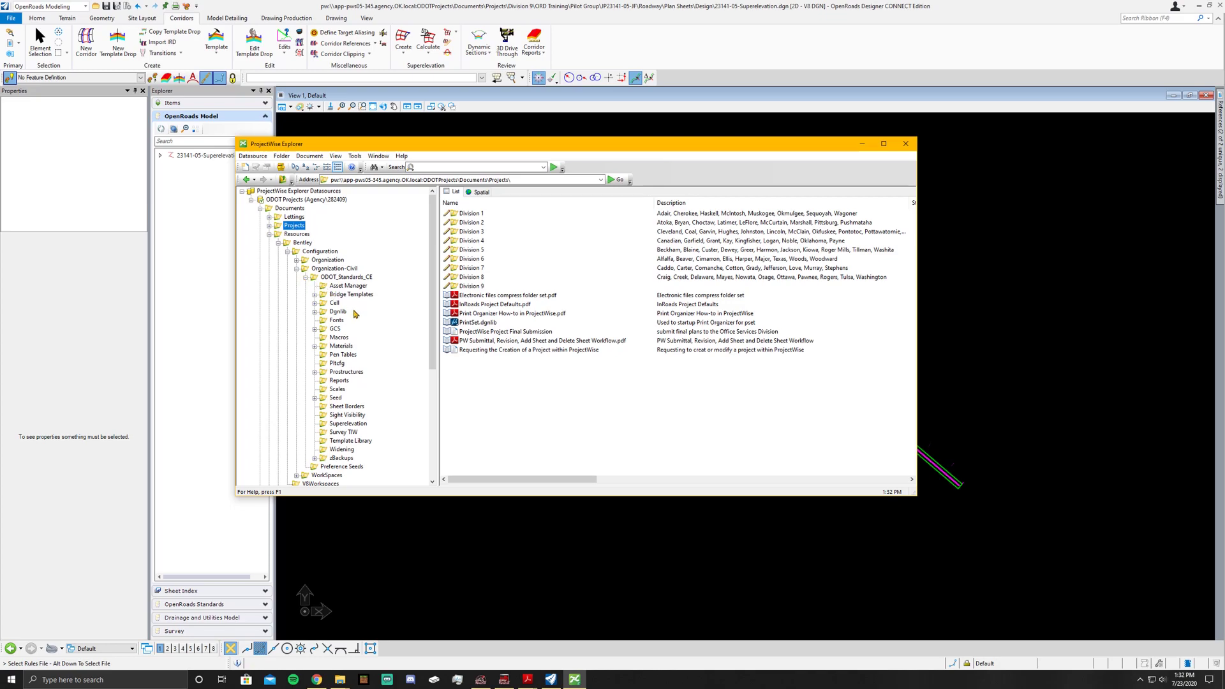
left_click(342, 424)
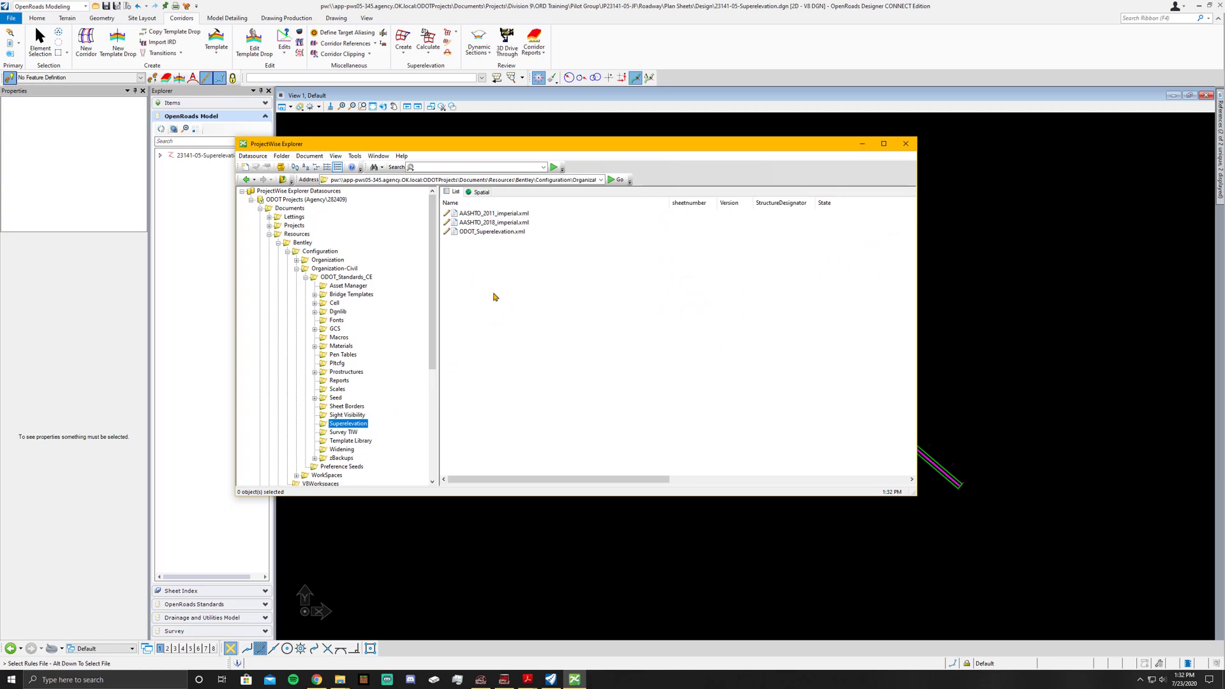
left_click(492, 234)
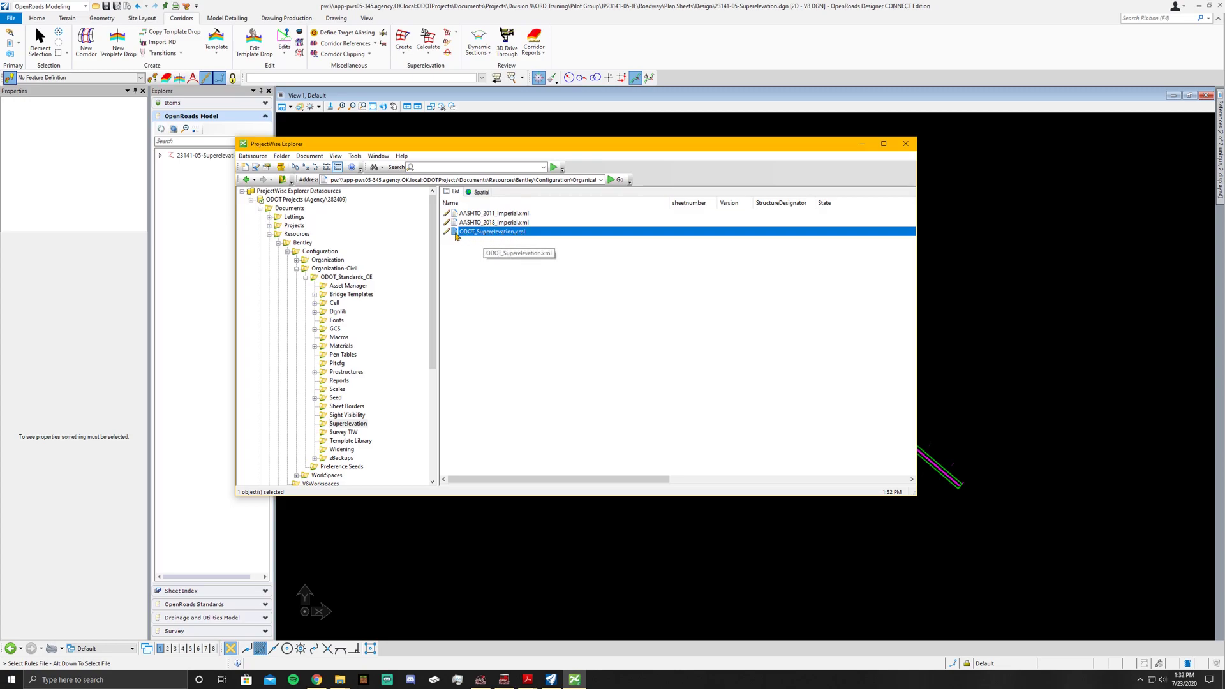
right_click(495, 235)
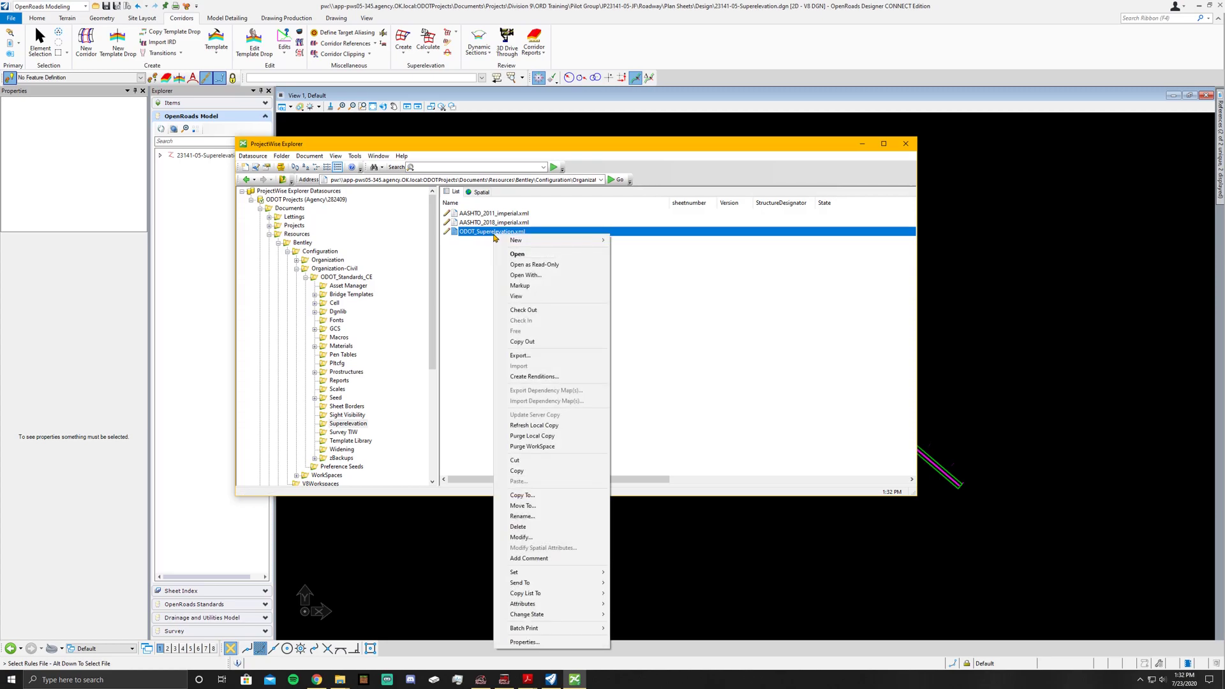
- Close ProjectWise Explorer and browse Select File to Resources\Bentley\Configuration\Organization-Civil
left_click(905, 144)
left_click(724, 254)
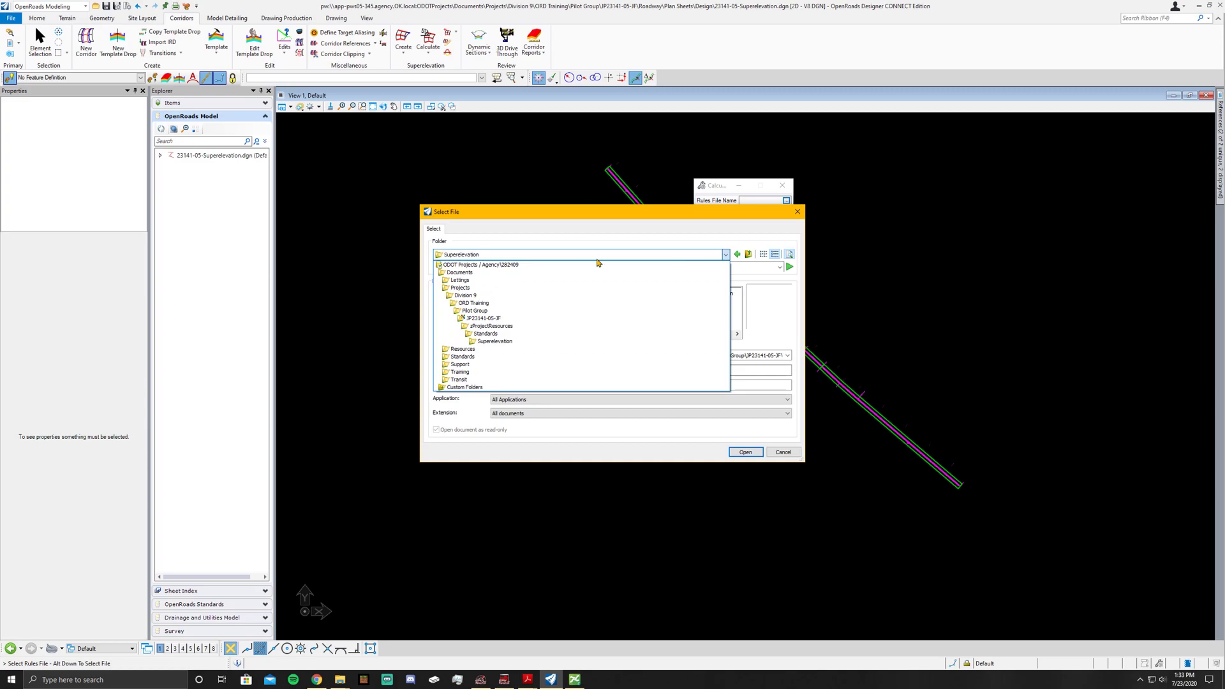
left_click(471, 267)
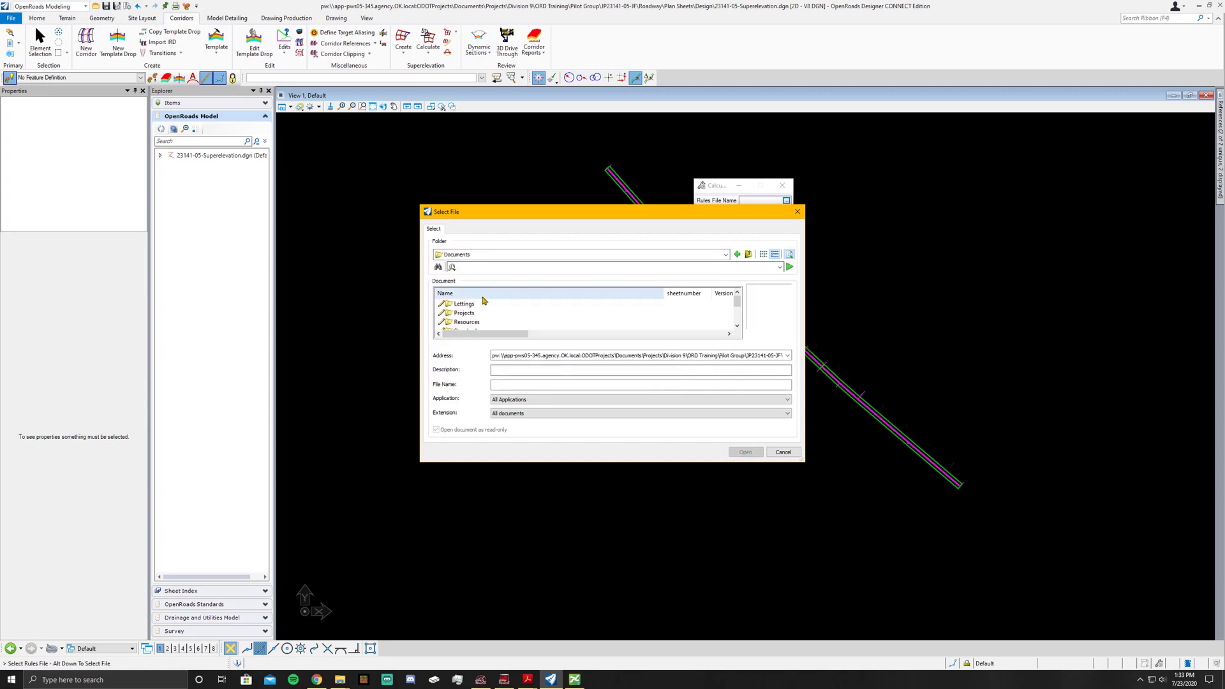
double_click(467, 303)
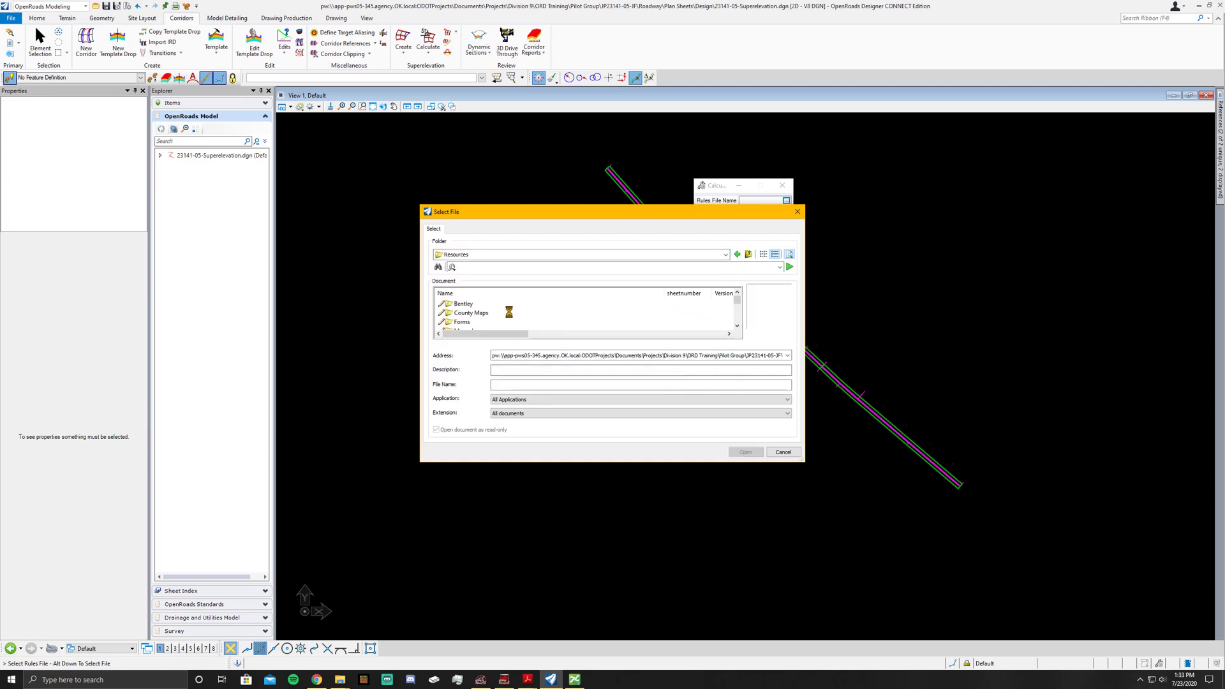
double_click(502, 313)
double_click(465, 304)
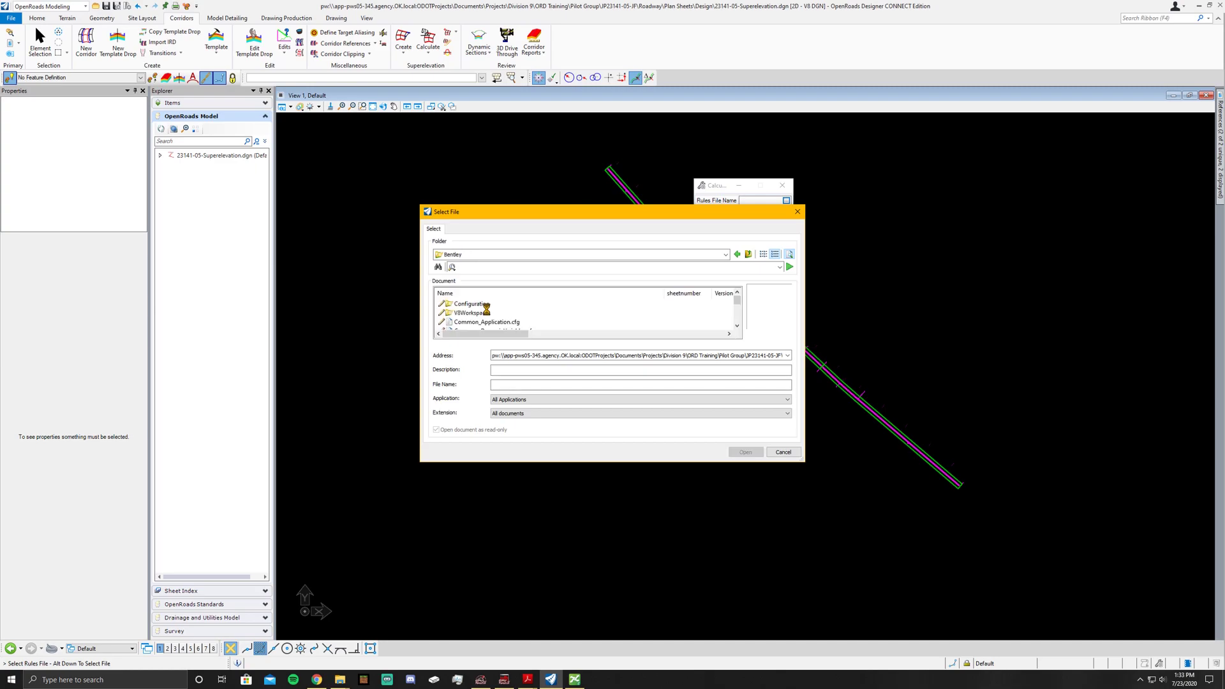
left_click(484, 305)
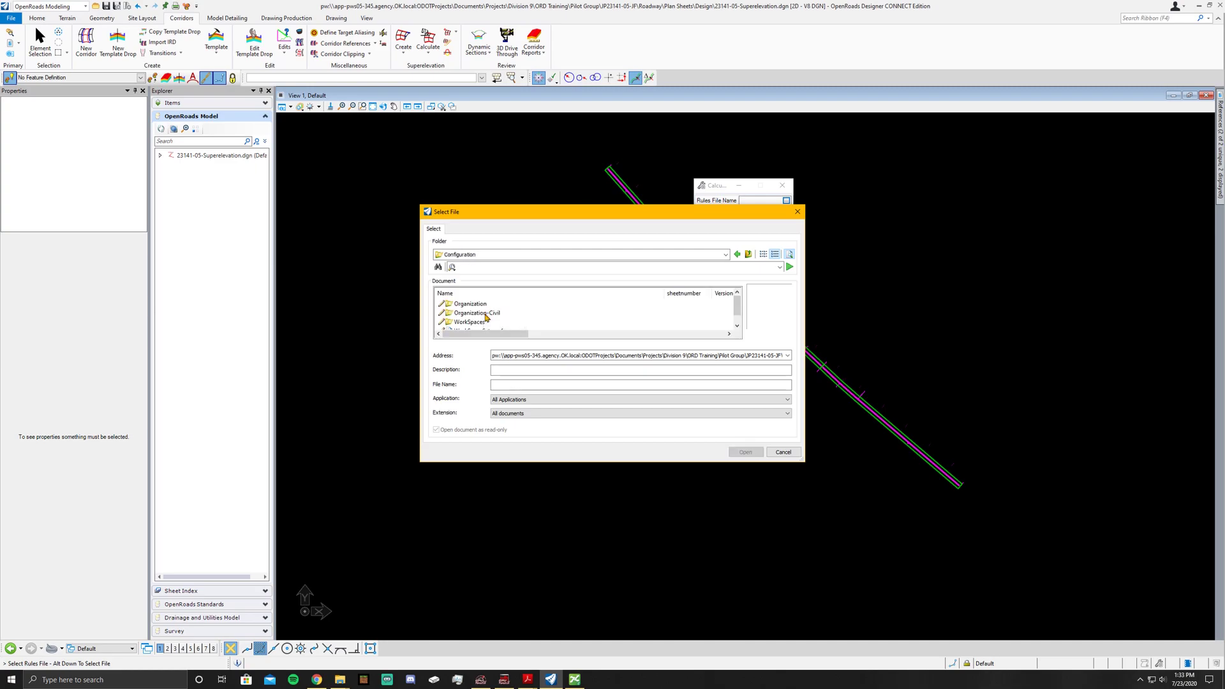
left_click(484, 313)
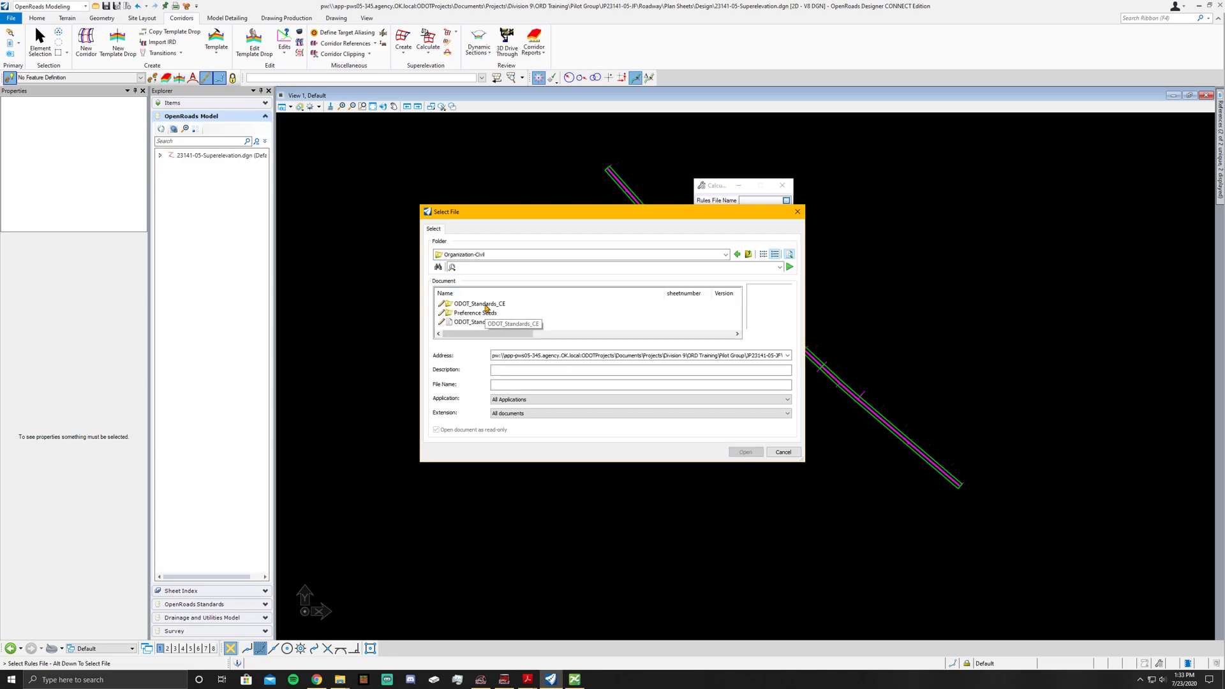
- Load ODOT_Superelevation.xml from ODOT_Standards_CE\Superelevation as the rules file
left_click(485, 306)
double_click(486, 305)
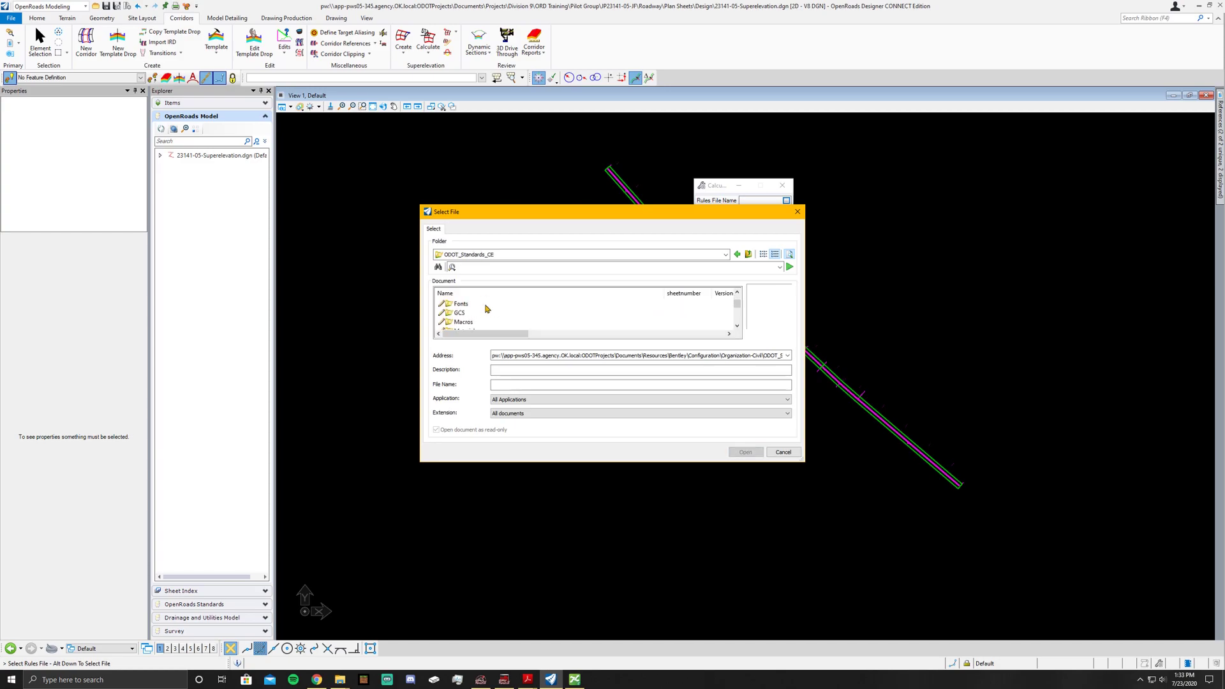
scroll(485, 309, "down", 5)
scroll(487, 308, "down", 2)
double_click(477, 321)
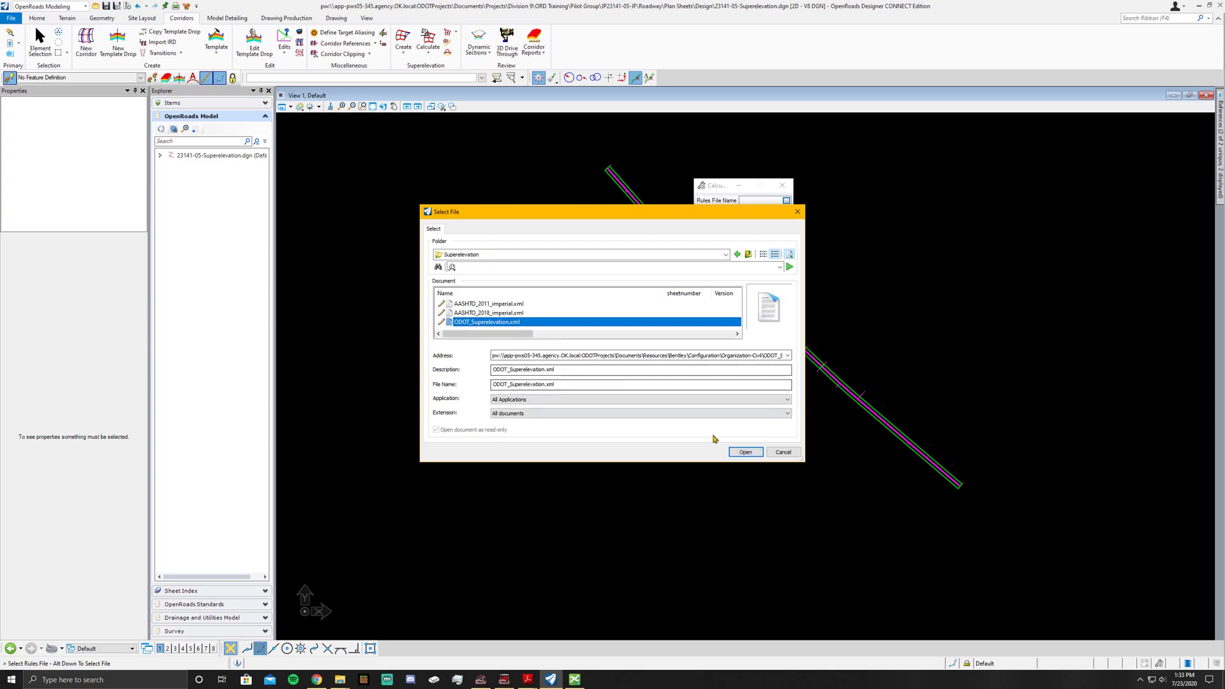
left_click(744, 451)
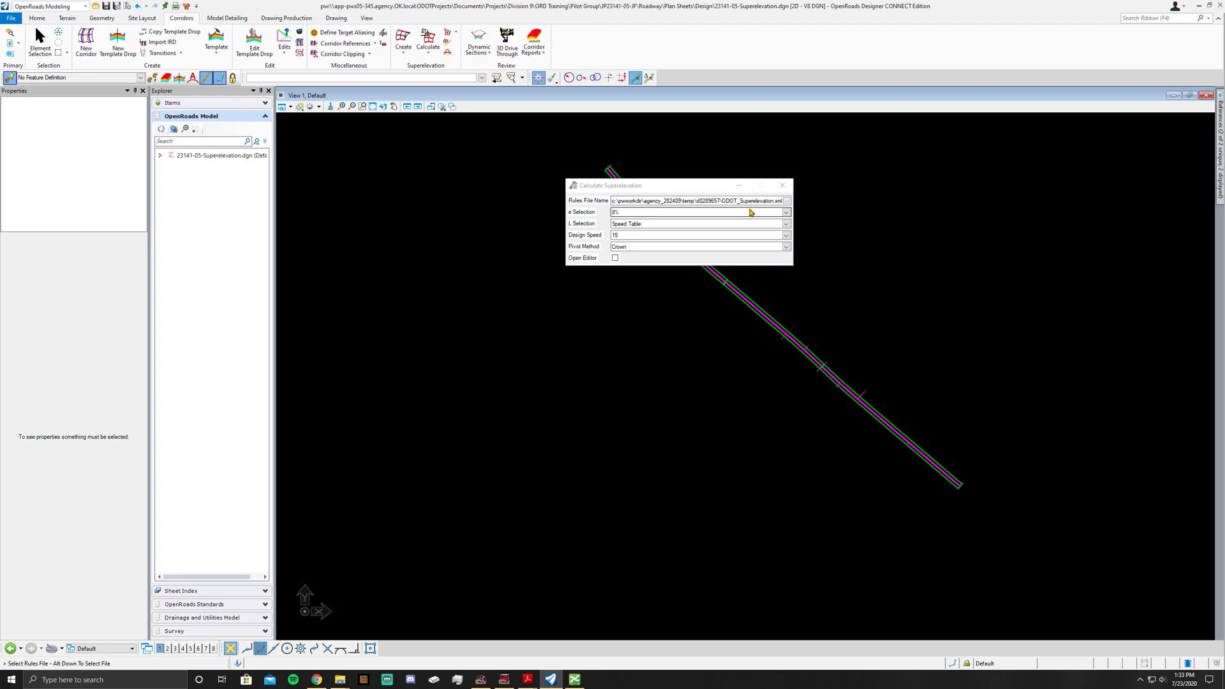
- Accept the ODOT rules file and choose 8% for e Selection
left_click(823, 259)
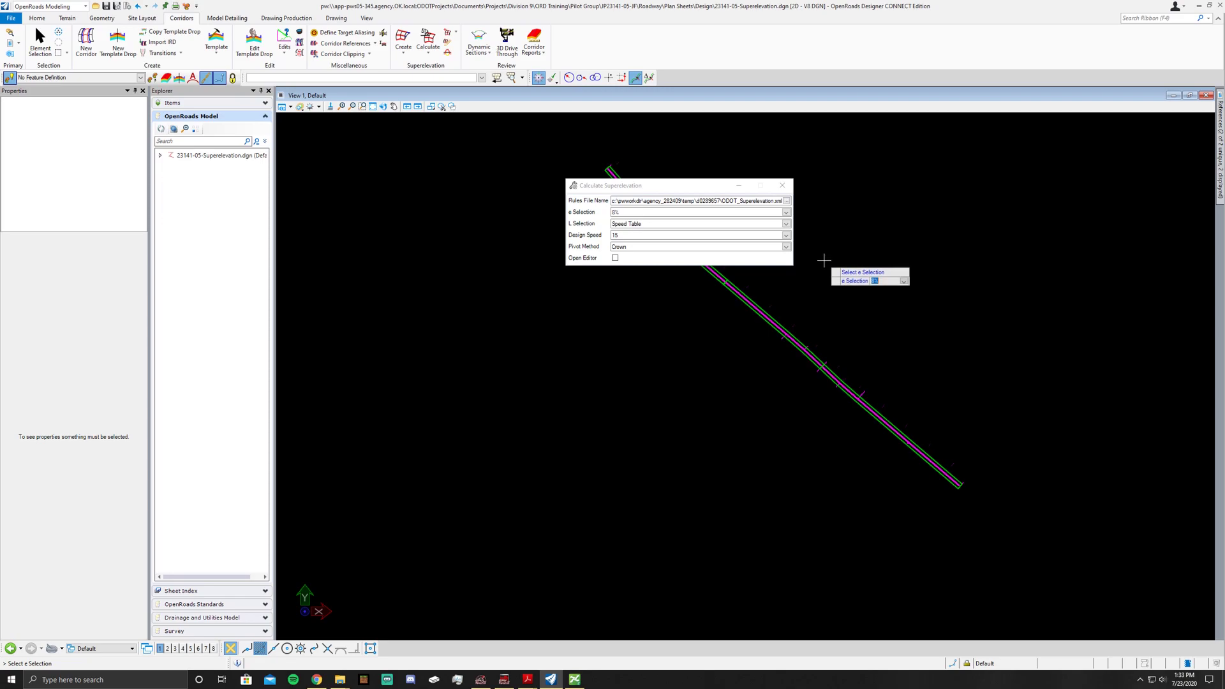
key("Down")
key("Down")
key("Down")
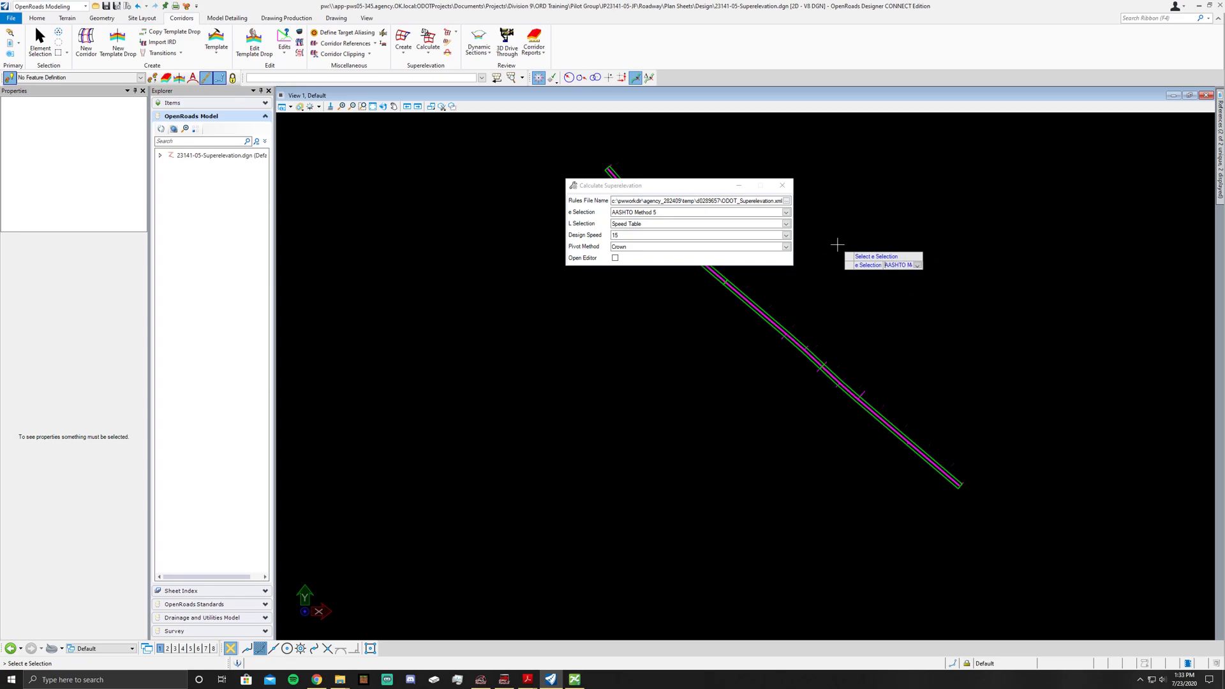
key("Up")
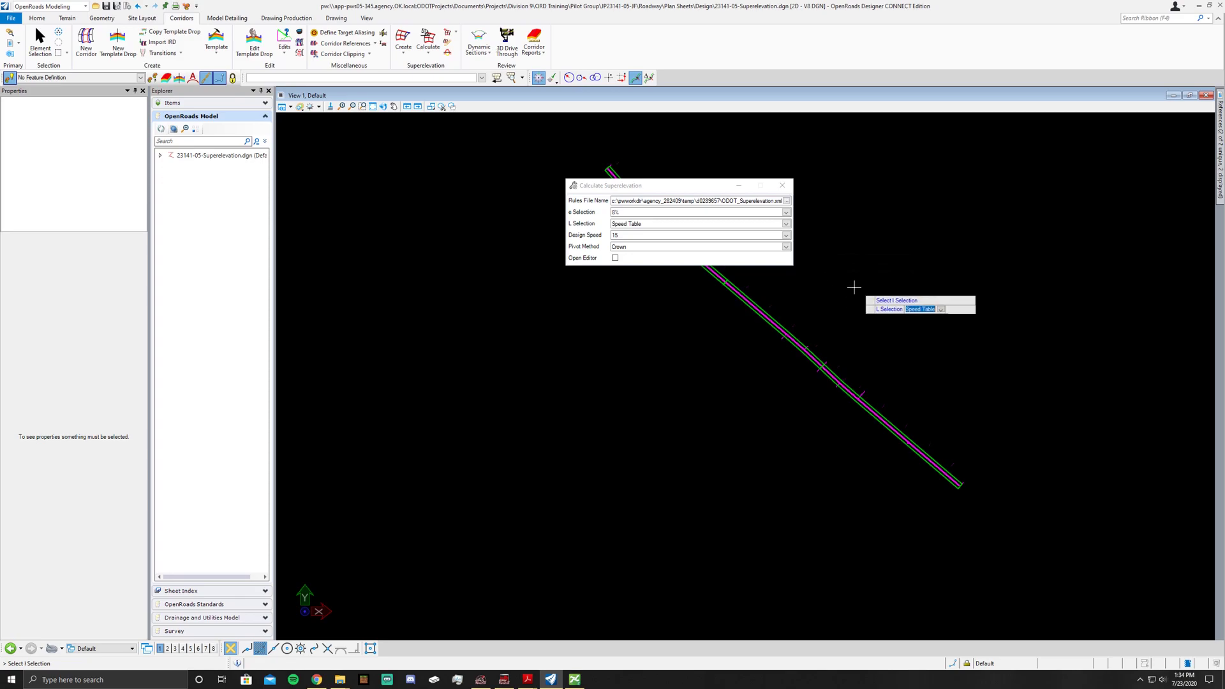
left_click(858, 294)
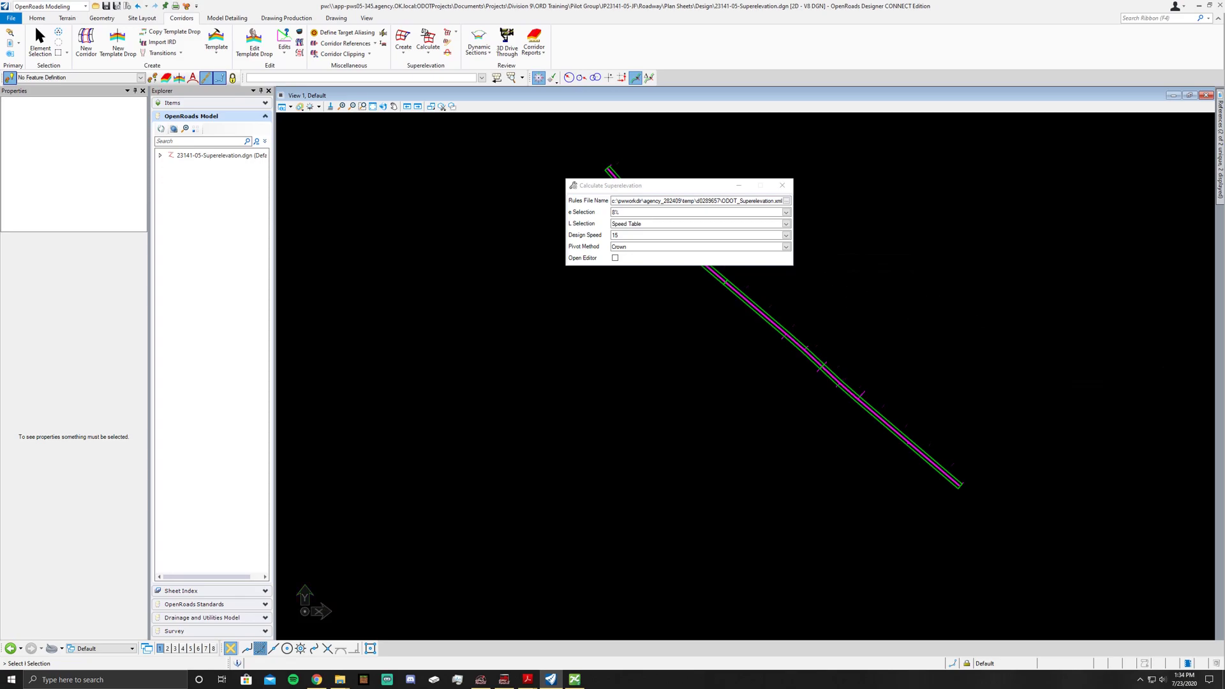
- Use Speed Table for L Selection, design speed 65 and Down pivot, opening the editor
left_click(864, 211)
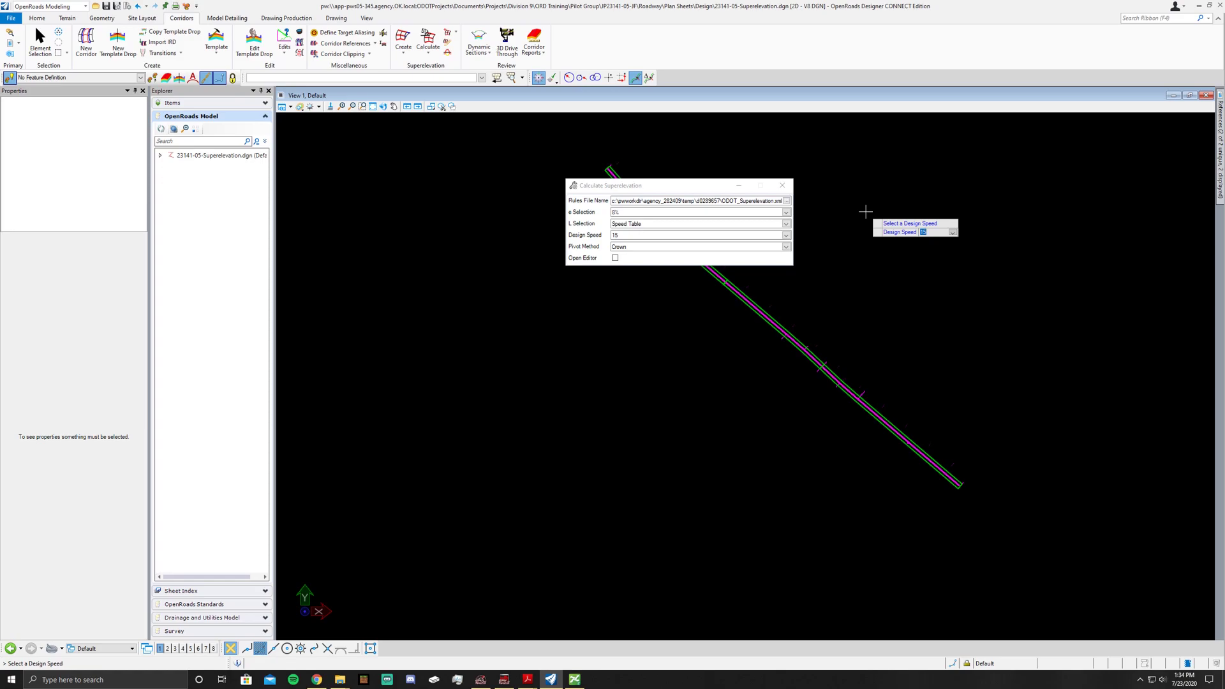
key("Down")
key("Down")
key("Down")
key("Down")
key("Down")
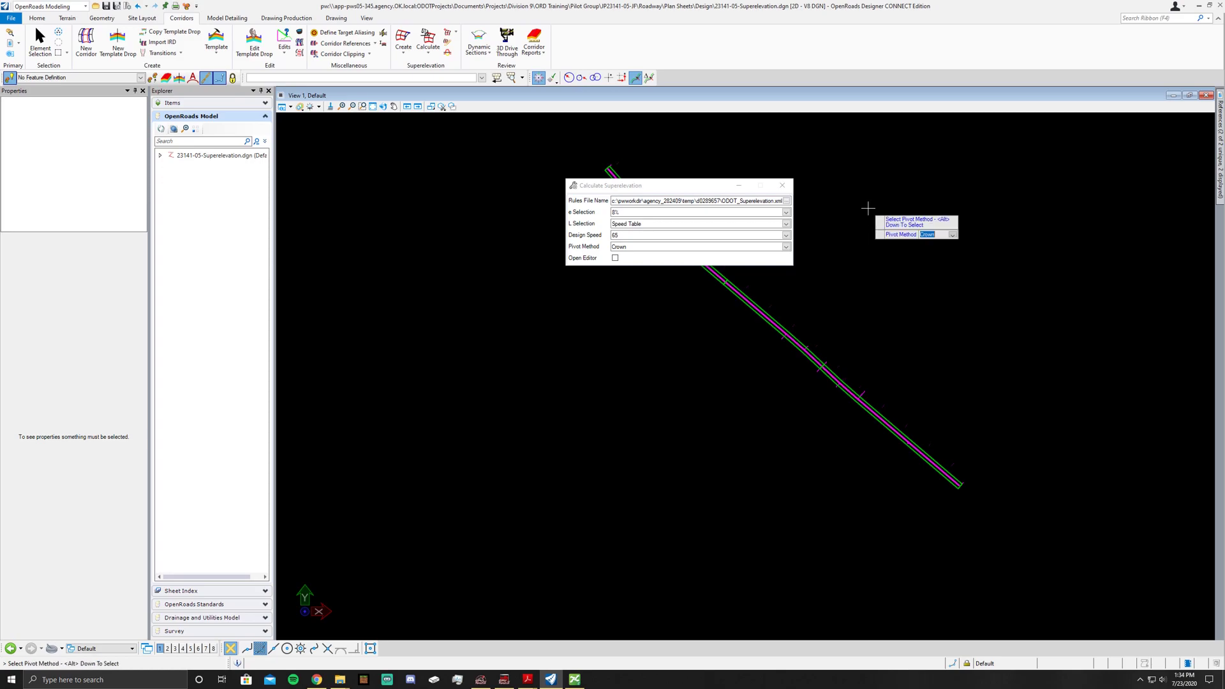
left_click(865, 211)
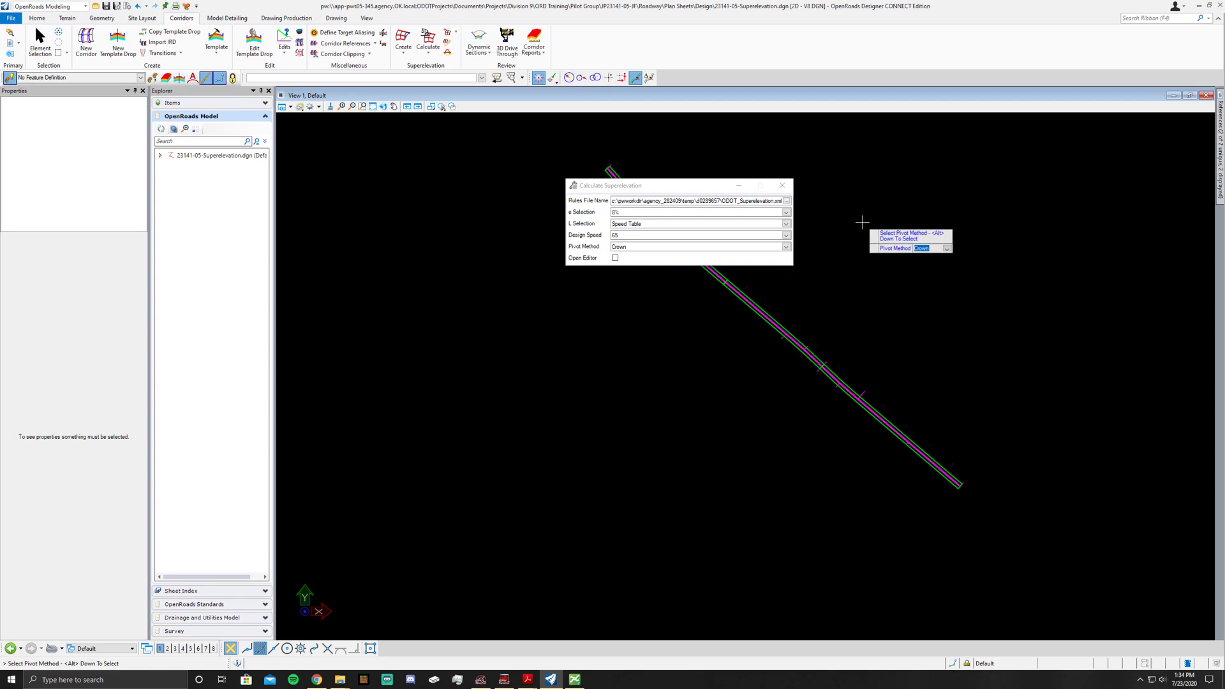
left_click(862, 222)
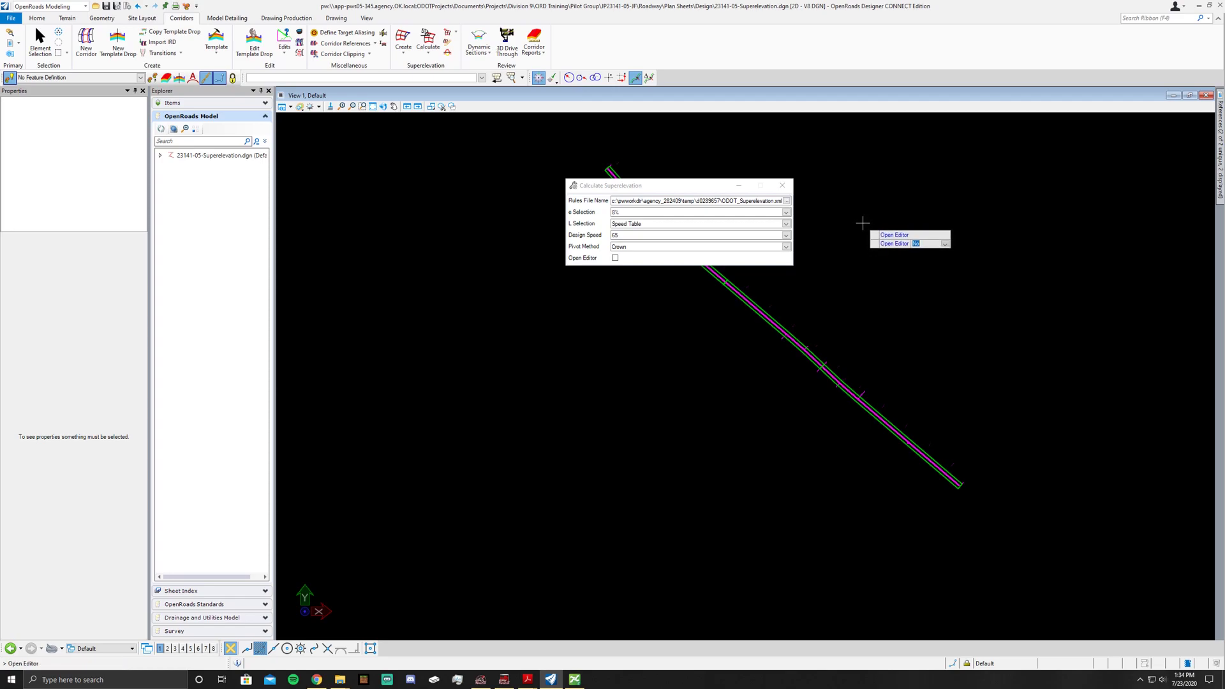
left_click(862, 222)
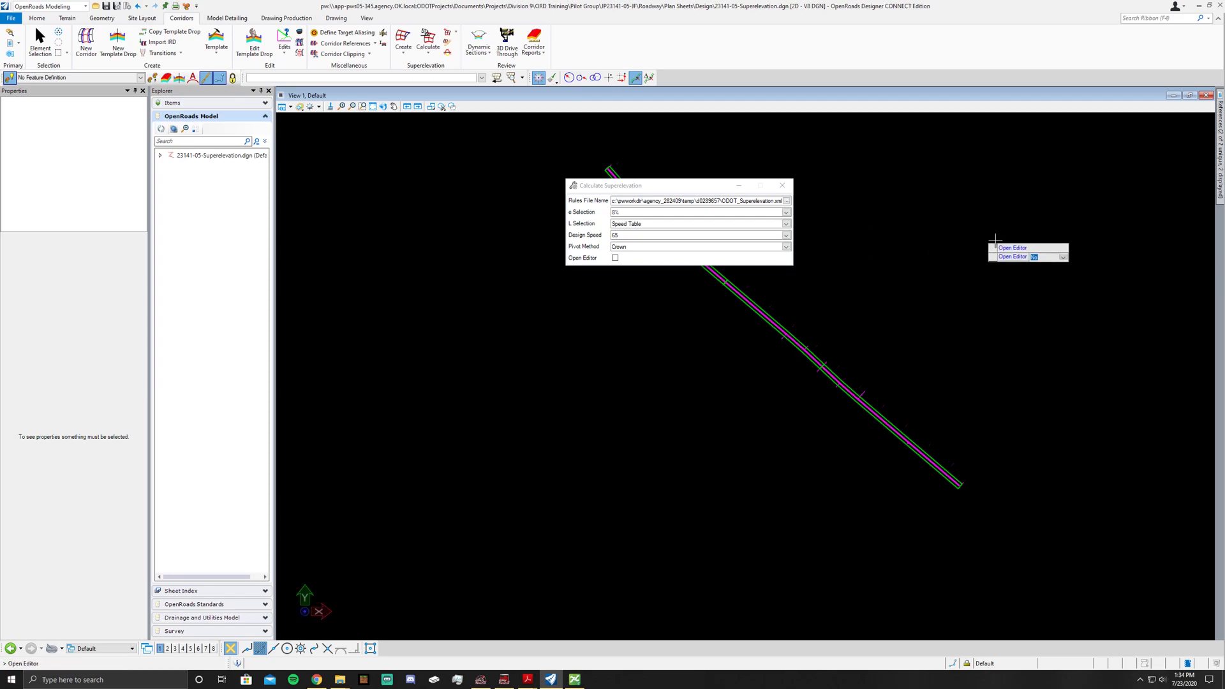
left_click(845, 194)
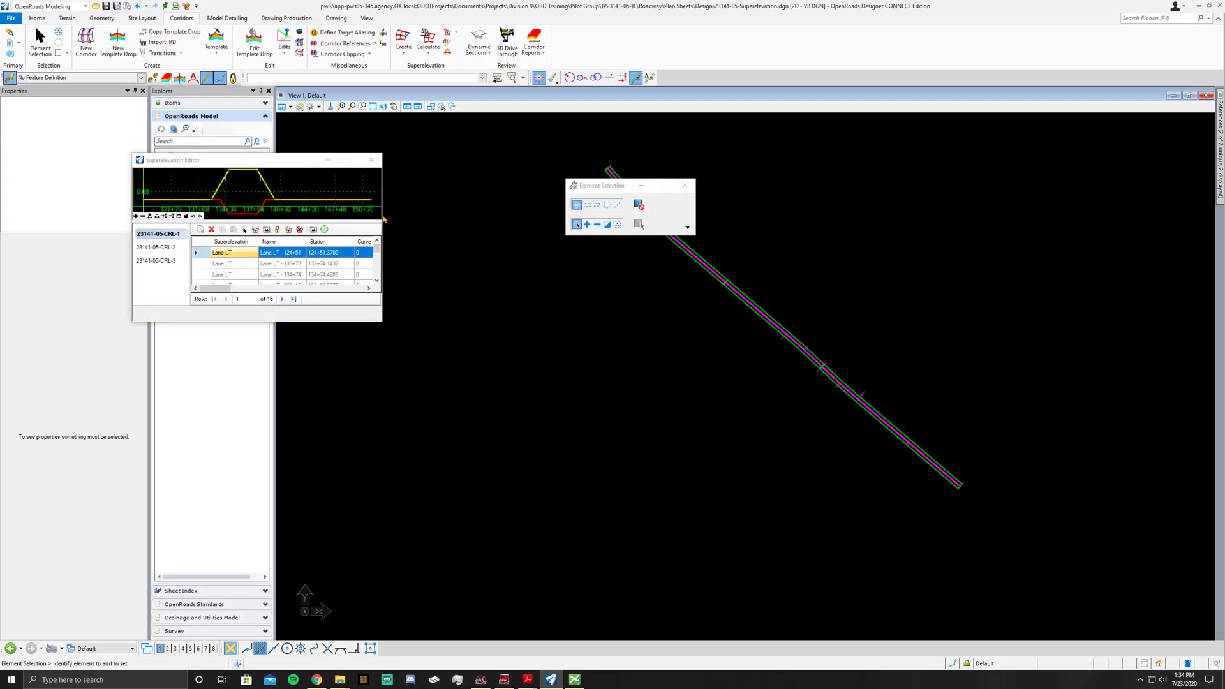
- Widen and lengthen the editor, then cycle through sections CRL-1, CRL-2 and CRL-3, ending on CRL-1
left_click_drag(382, 216, 797, 217)
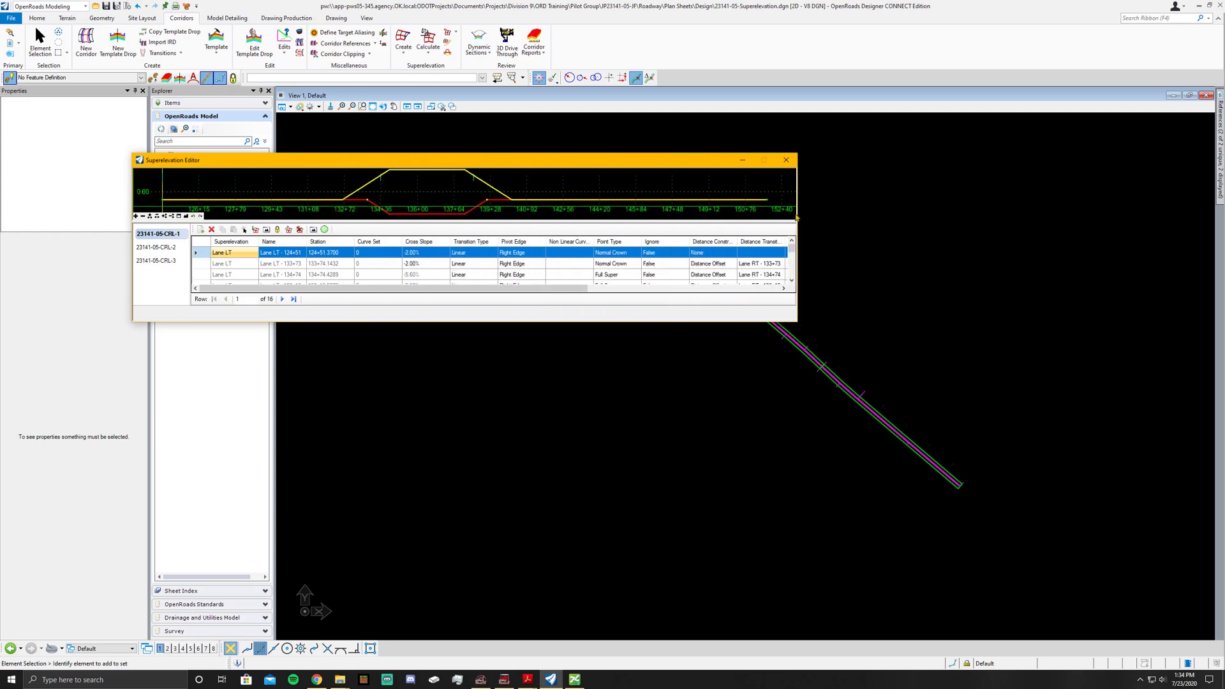
left_click_drag(517, 322, 518, 560)
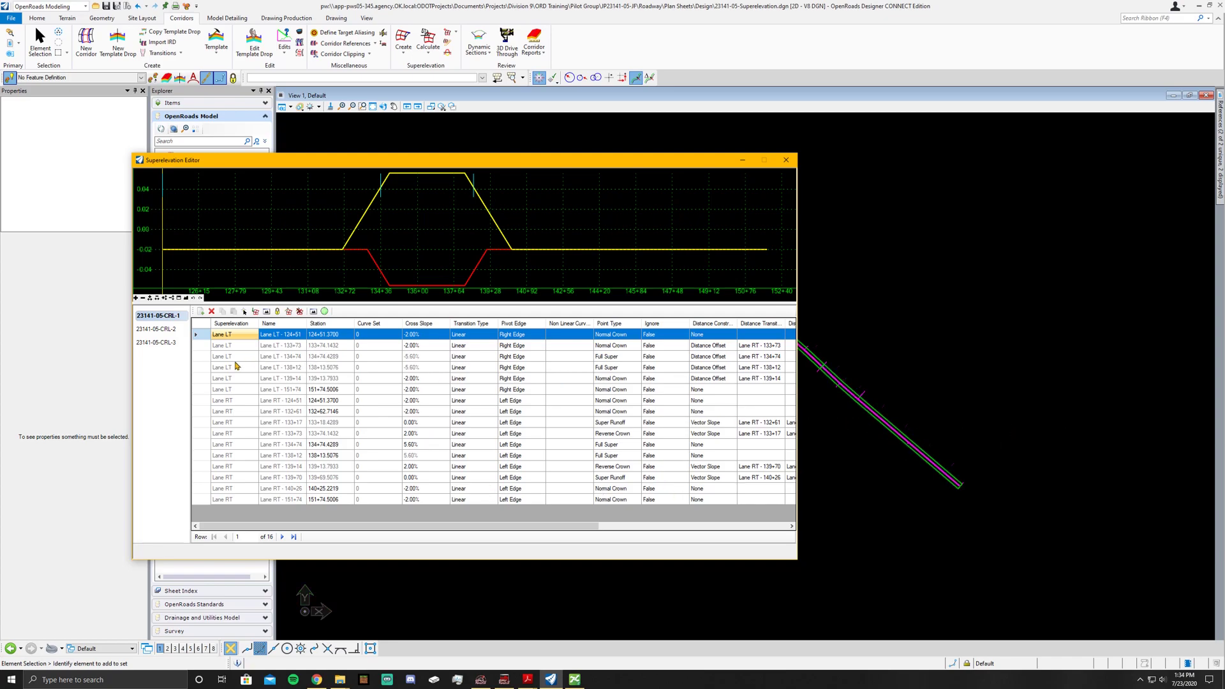
left_click(170, 330)
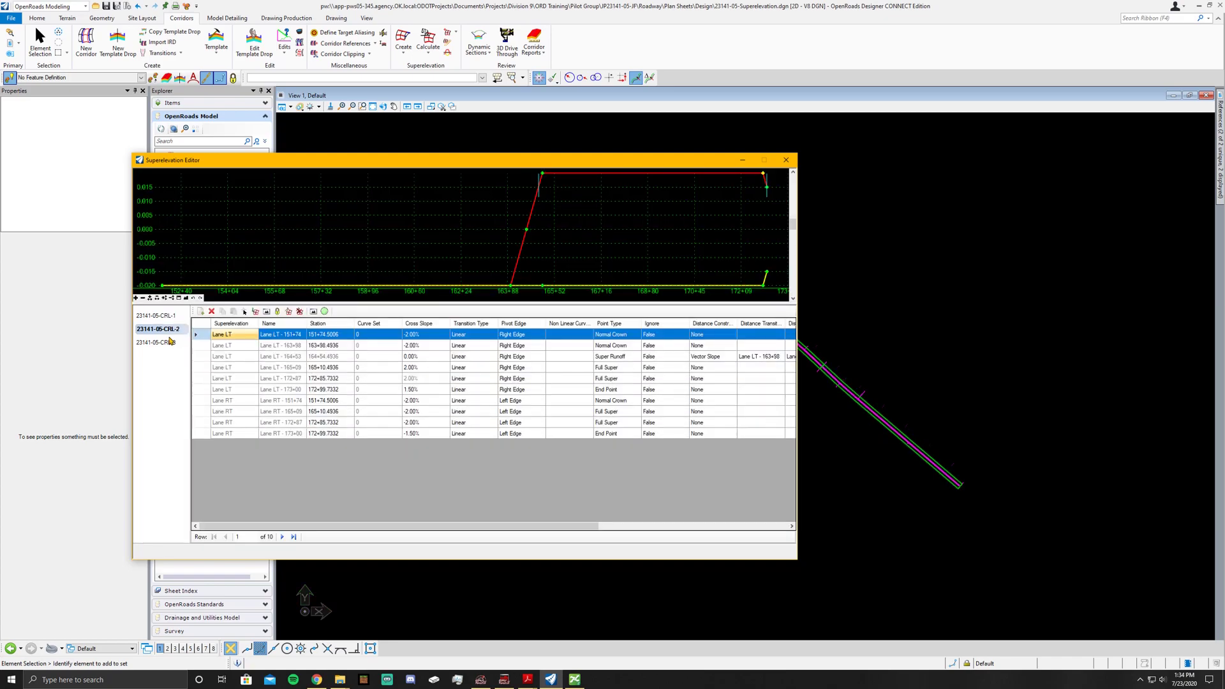
left_click(169, 342)
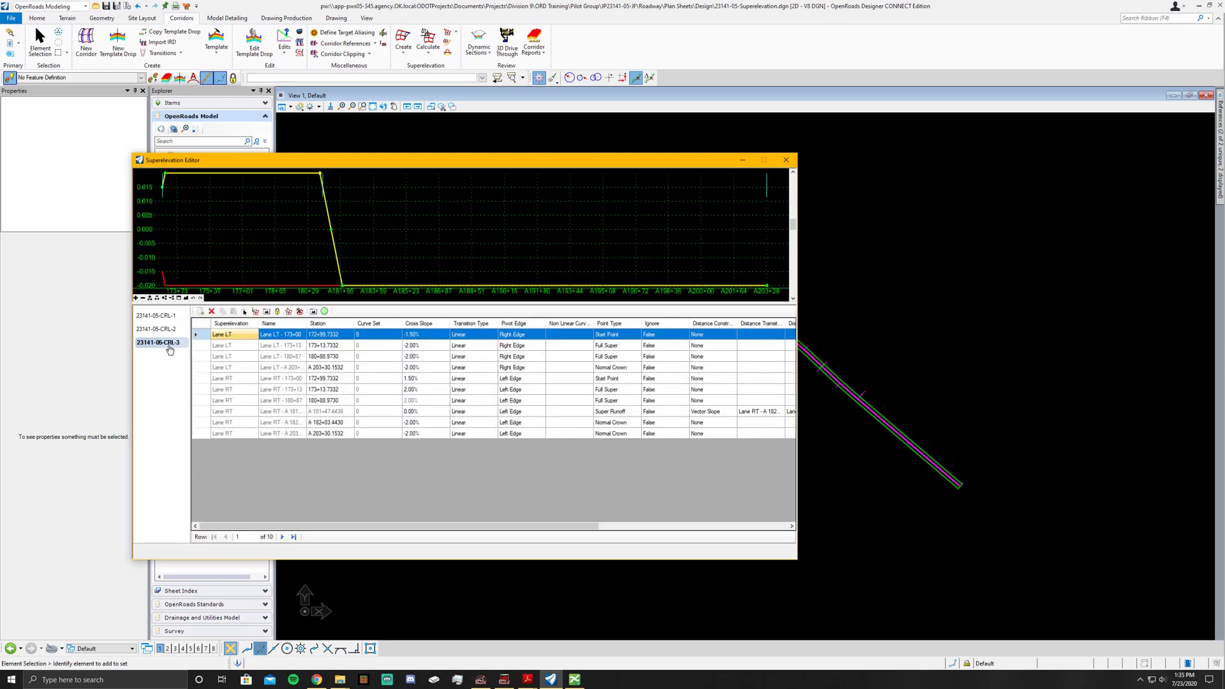
left_click(169, 316)
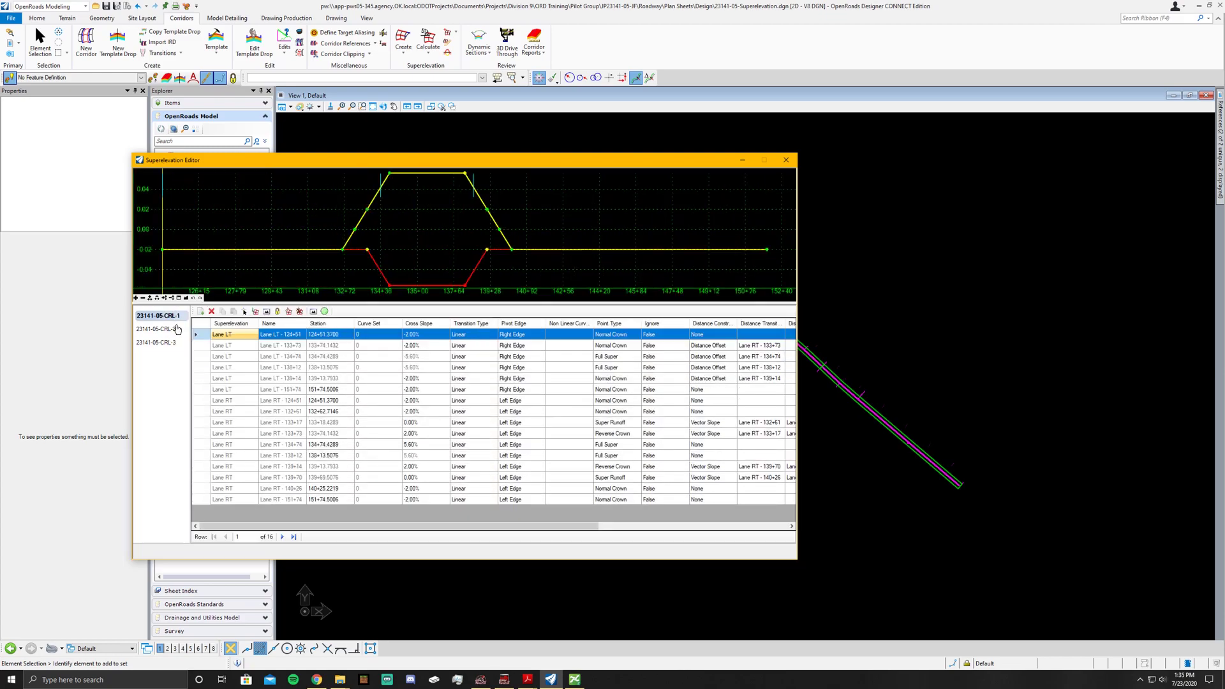
left_click(176, 329)
left_click(169, 343)
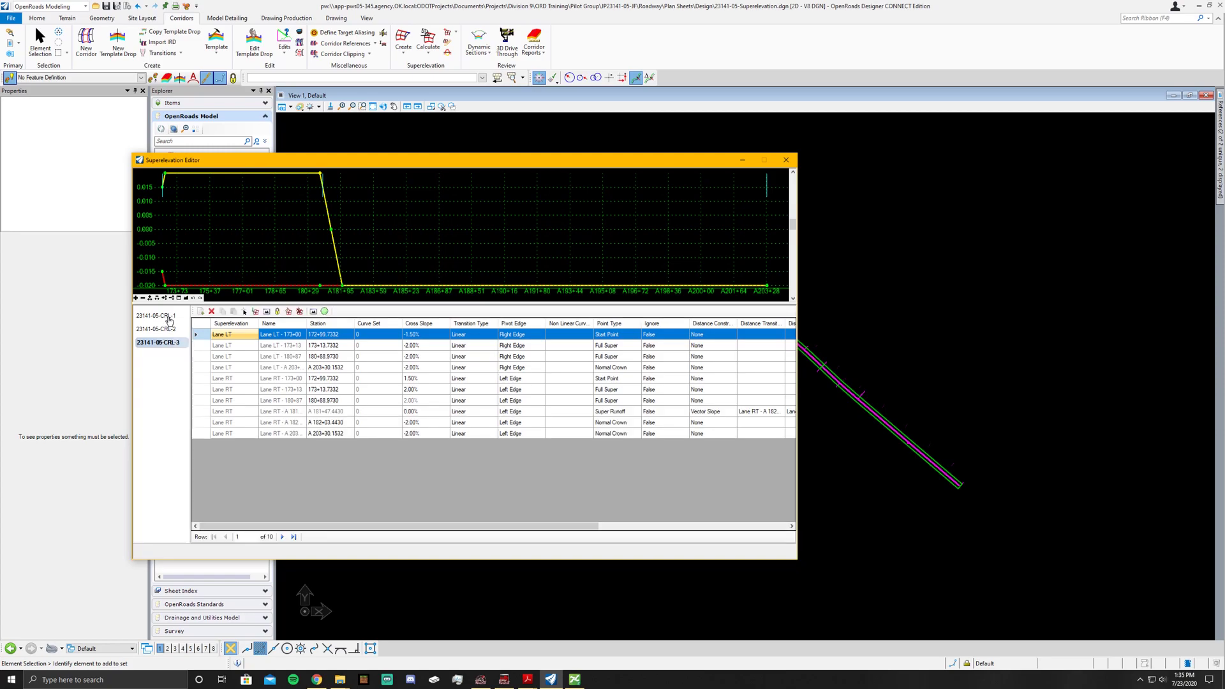
left_click(169, 316)
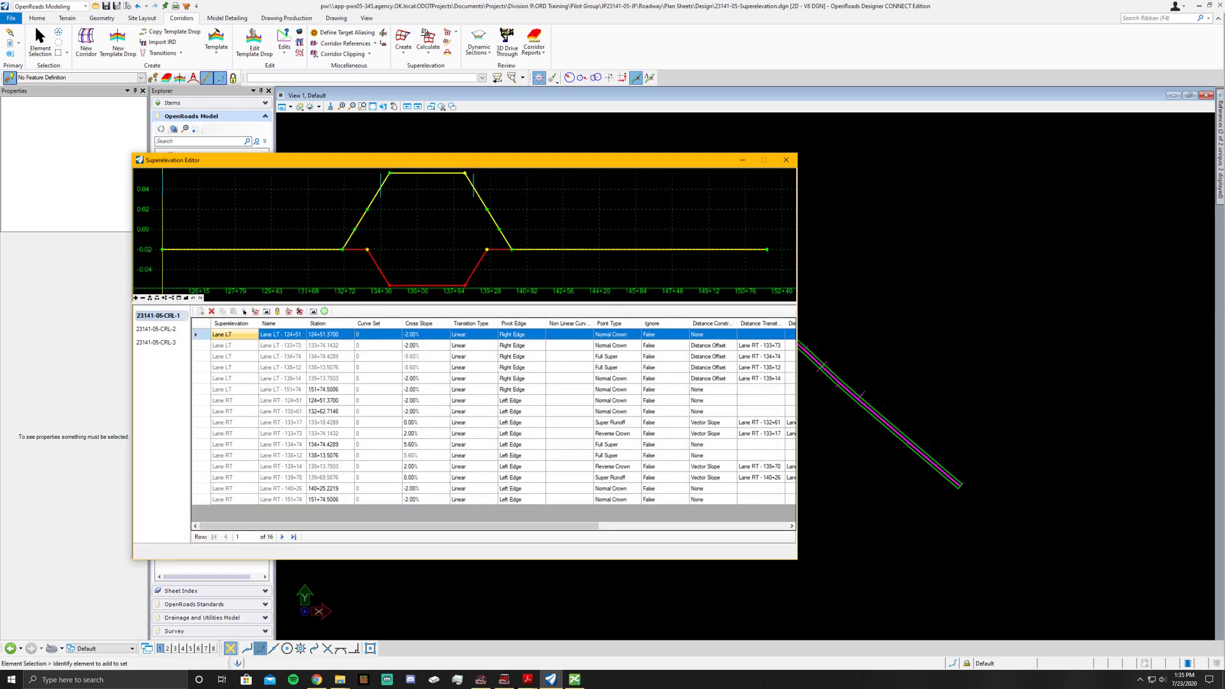